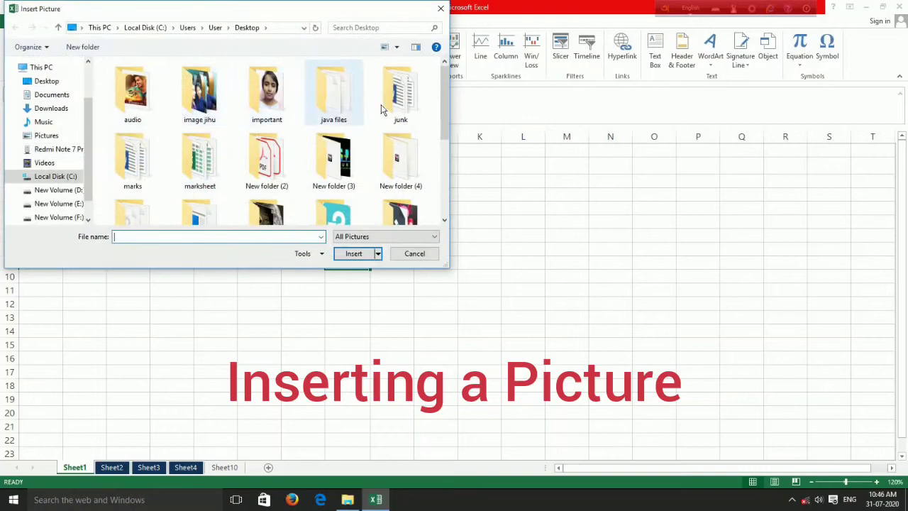
Insert the portrait picture from the Desktop's important folder, place it beside the marks table, and delete it.
{"action": "left_click_drag", "start_coordinate": [446, 126], "coordinate": [426, 71]}
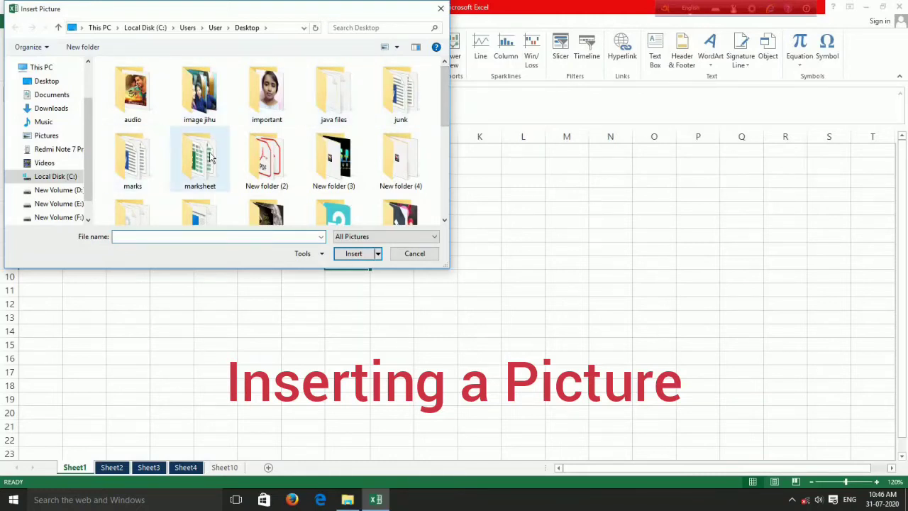
{"action": "left_click", "coordinate": [268, 108]}
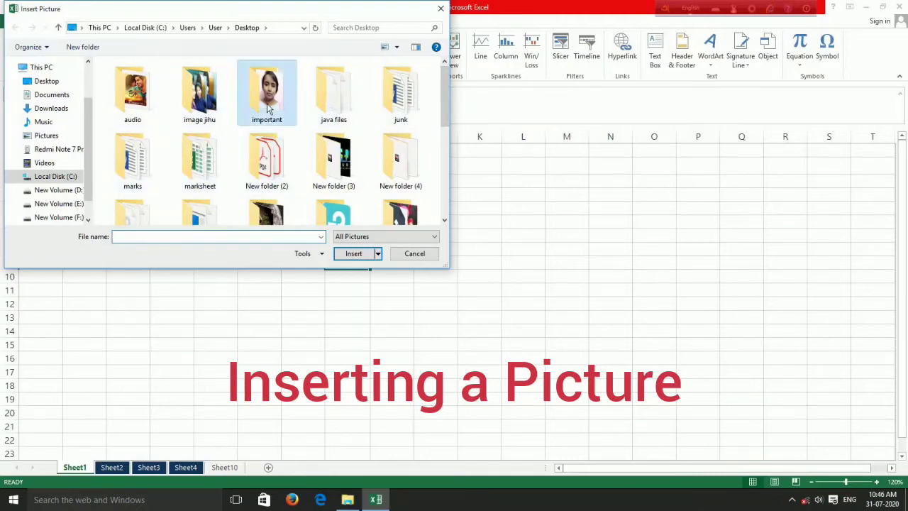
{"action": "double_click", "coordinate": [268, 108]}
{"action": "left_click", "coordinate": [132, 89]}
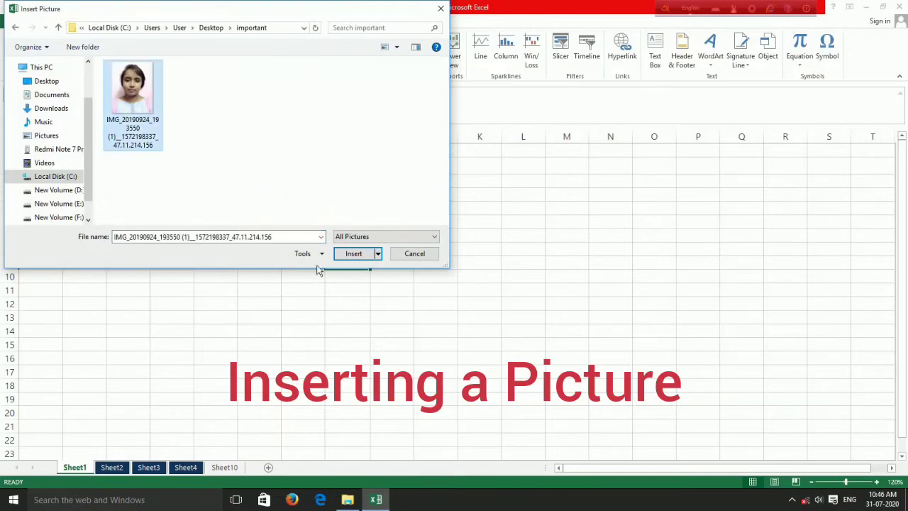
{"action": "left_click", "coordinate": [345, 255]}
{"action": "left_click_drag", "start_coordinate": [513, 315], "coordinate": [597, 206]}
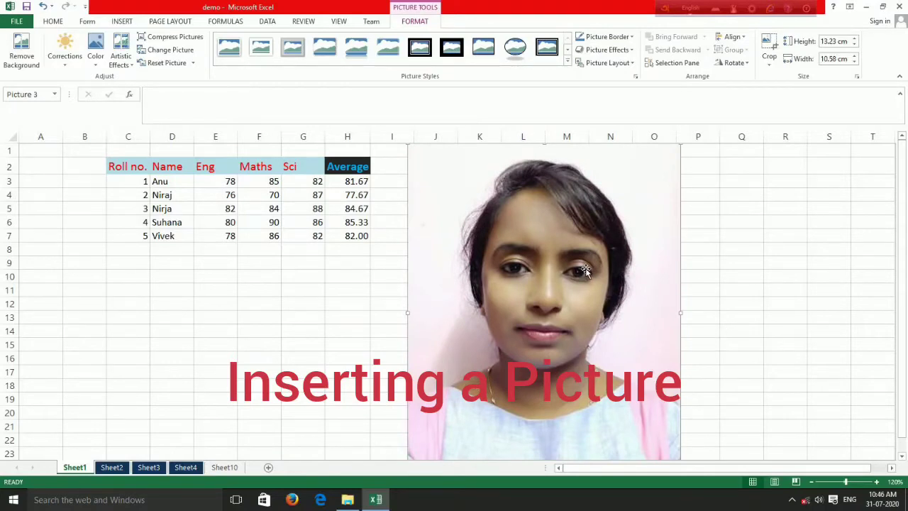
{"action": "key", "text": "Delete"}
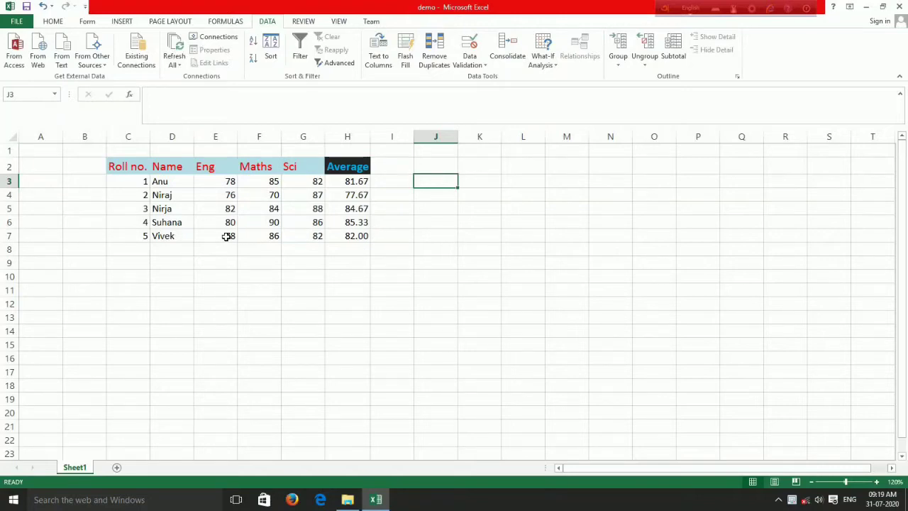
Start a Goal Seek with the roll no. 5 average in H7 as the set cell.
{"action": "left_click", "coordinate": [355, 235]}
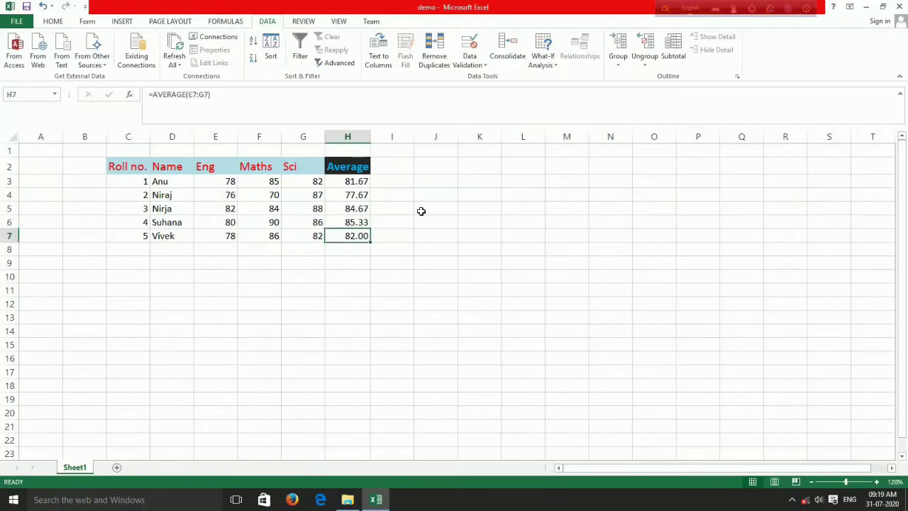
{"action": "left_click", "coordinate": [52, 21]}
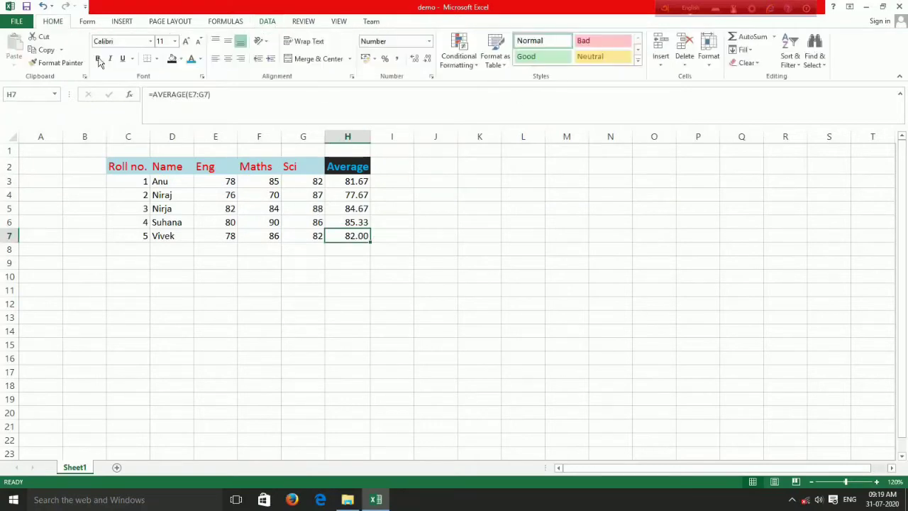
{"action": "key", "text": "Escape"}
{"action": "left_click", "coordinate": [269, 22]}
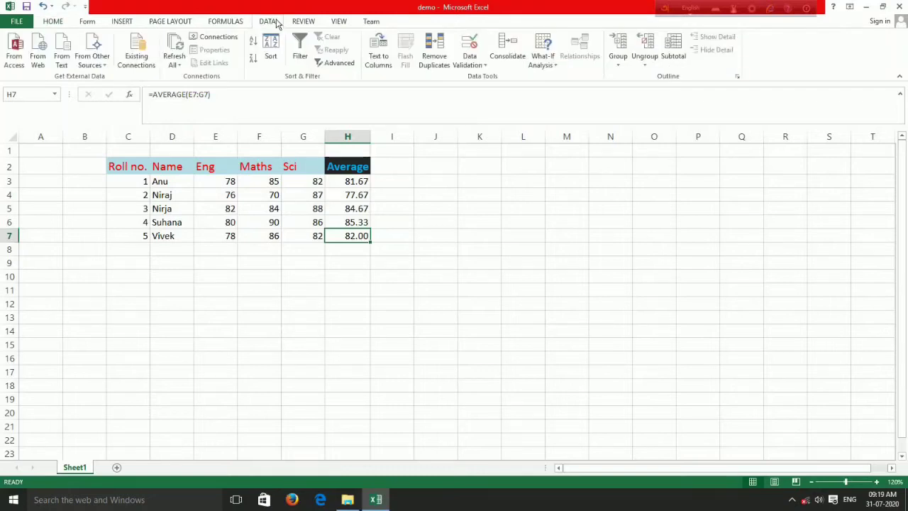
{"action": "left_click", "coordinate": [548, 61]}
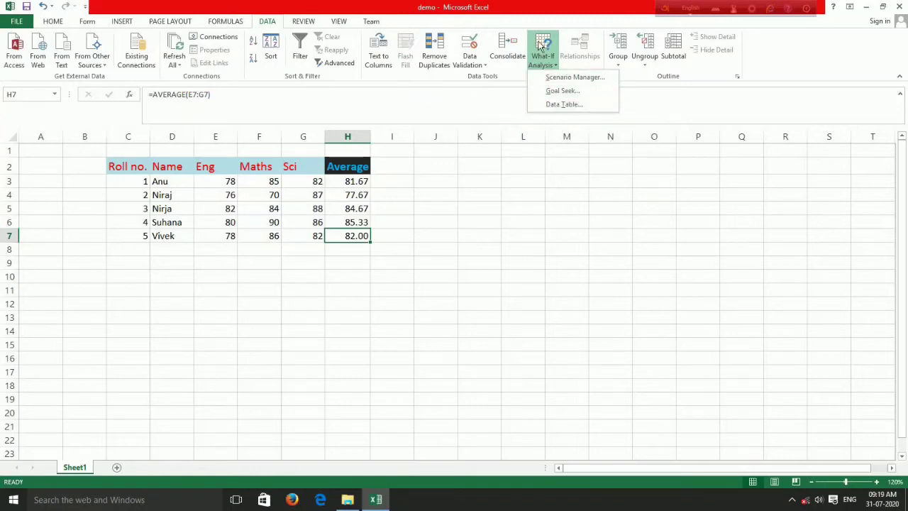
{"action": "left_click", "coordinate": [553, 91]}
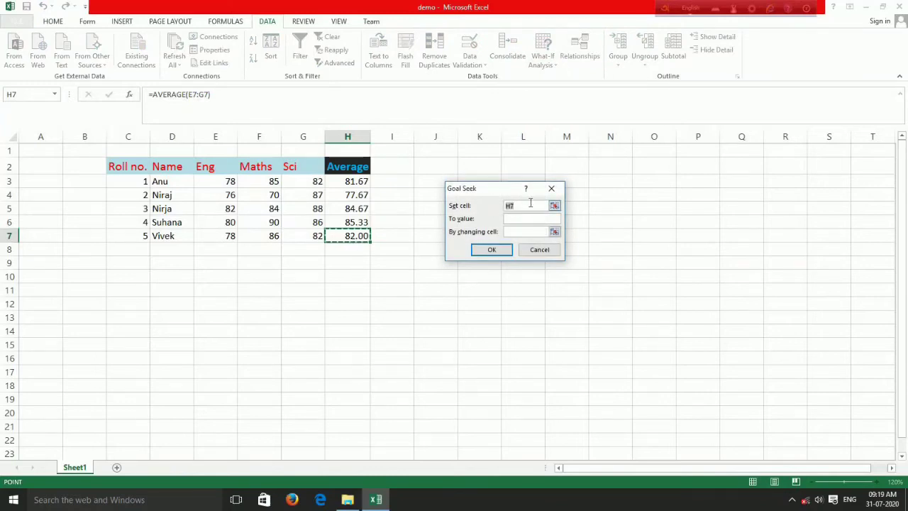
{"action": "left_click", "coordinate": [357, 194]}
{"action": "left_click", "coordinate": [356, 235]}
Seek a value of 85 by changing the Eng mark in E7, accept the solution, and undo it.
{"action": "left_click", "coordinate": [527, 220]}
{"action": "left_click", "coordinate": [543, 232]}
{"action": "left_click", "coordinate": [218, 236]}
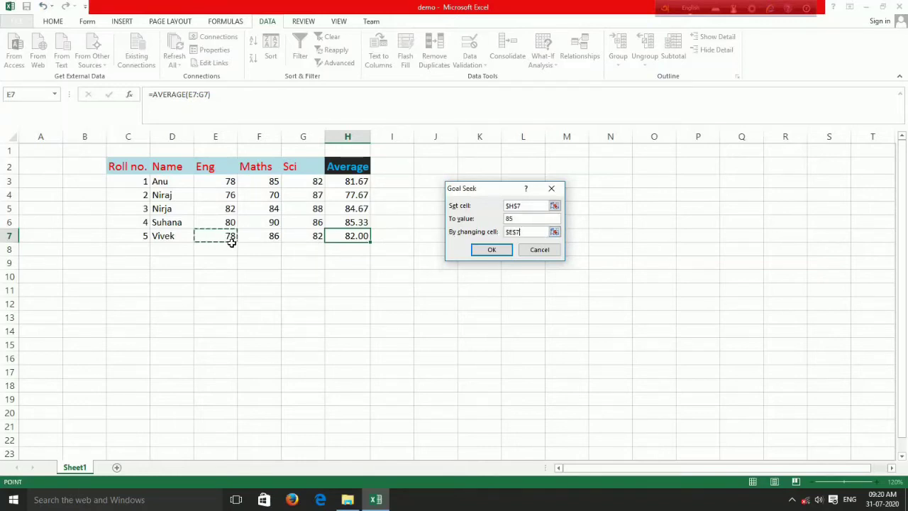
{"action": "left_click", "coordinate": [492, 250]}
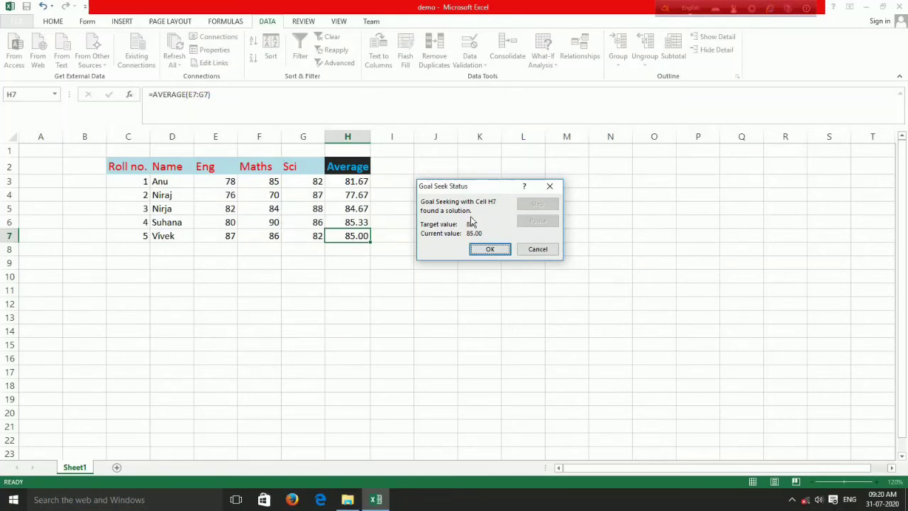
{"action": "left_click", "coordinate": [488, 249]}
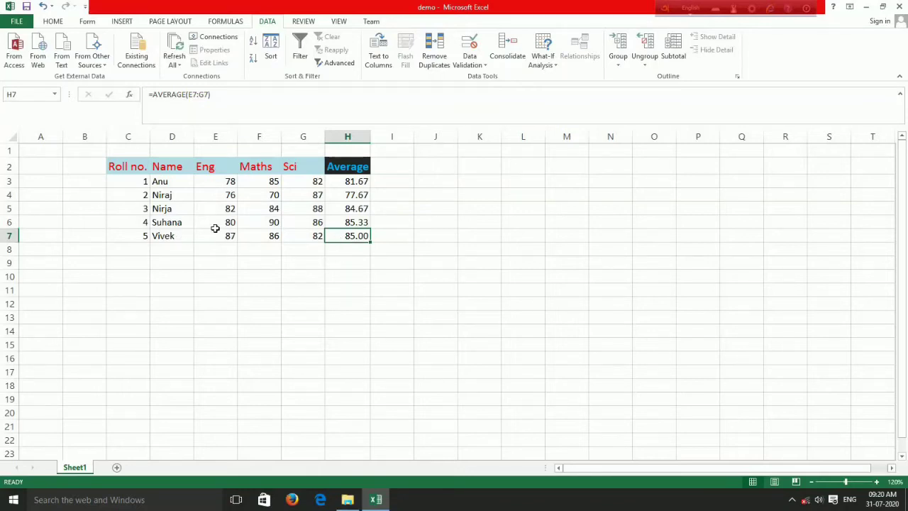
{"action": "key", "text": "ctrl+z"}
Run Goal Seek on the average in H4 with a target of 85 by changing the Maths mark in F4, and discard the solution.
{"action": "left_click", "coordinate": [349, 193]}
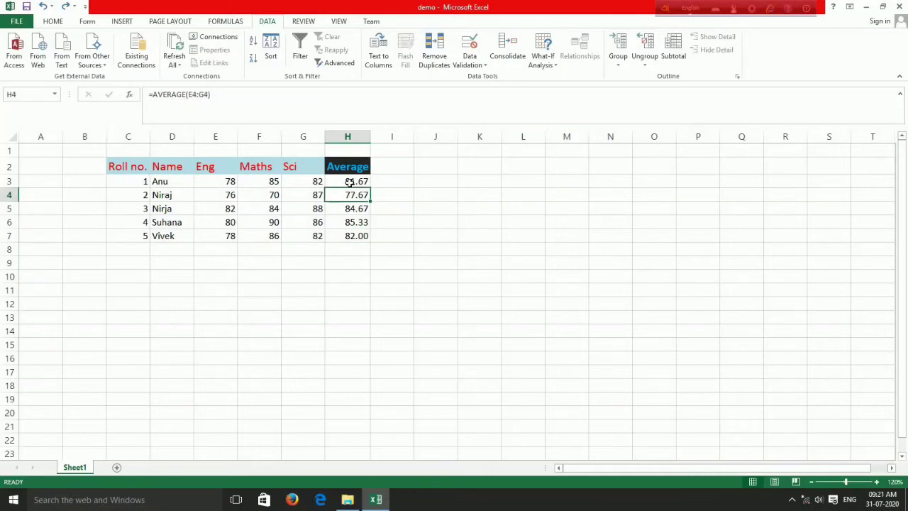
{"action": "left_click", "coordinate": [543, 64]}
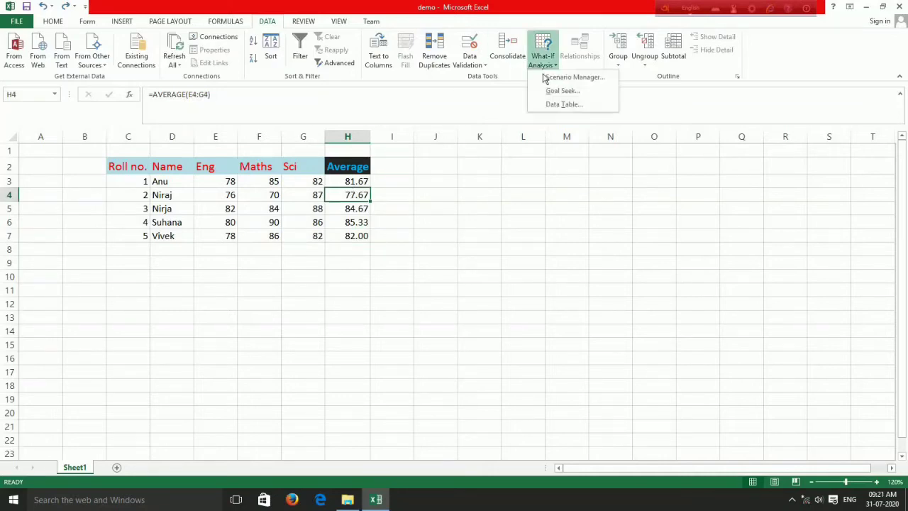
{"action": "left_click", "coordinate": [558, 90]}
{"action": "left_click", "coordinate": [481, 214]}
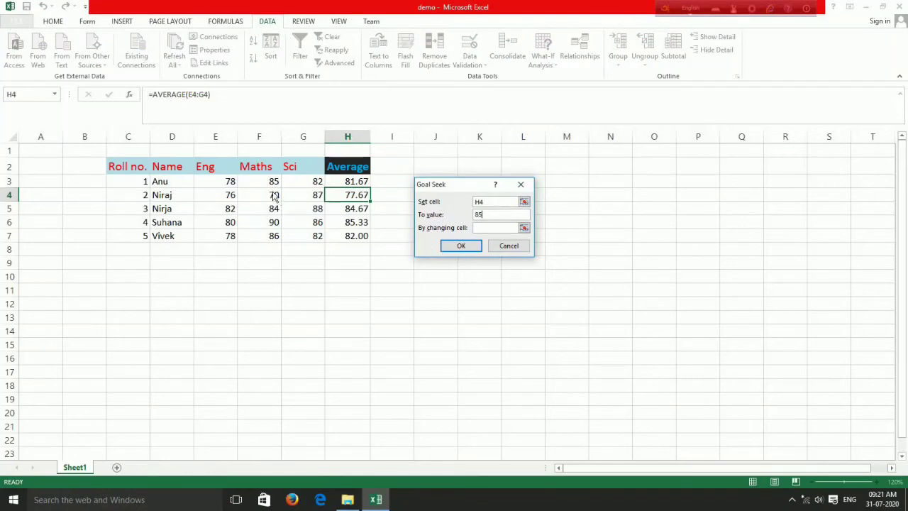
{"action": "left_click", "coordinate": [482, 228]}
{"action": "left_click", "coordinate": [264, 193]}
{"action": "left_click", "coordinate": [460, 245]}
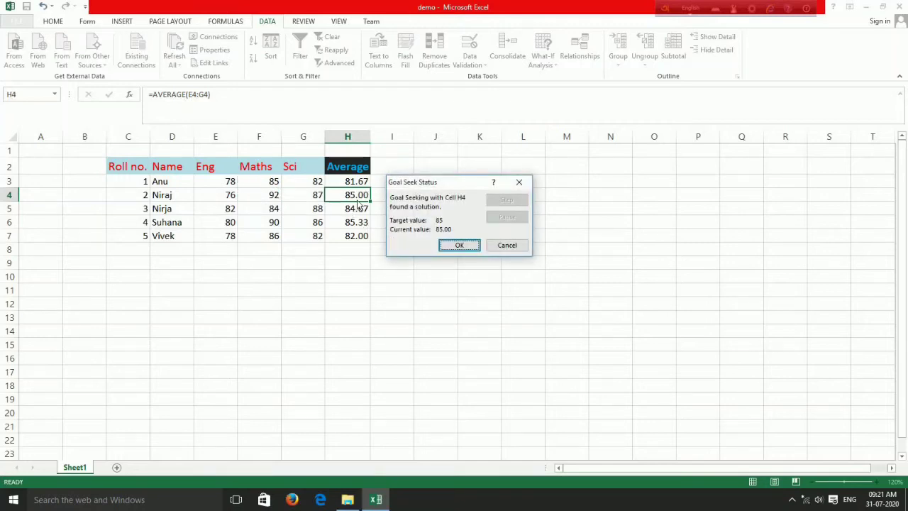
{"action": "left_click", "coordinate": [501, 248]}
{"action": "left_click", "coordinate": [503, 179]}
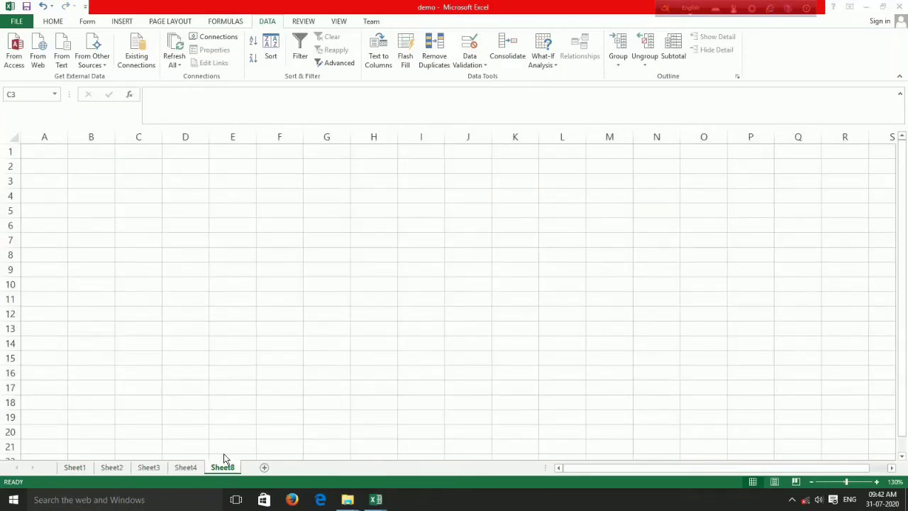
Review the October sales table on Sheet2 and widen the Sales Executive column on Sheet3 and Sheet4 to fit its heading.
{"action": "left_click", "coordinate": [109, 467]}
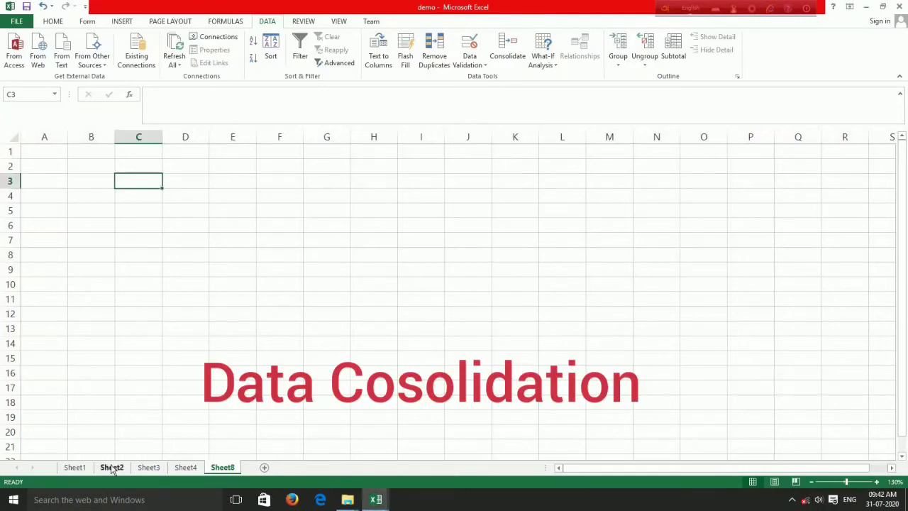
{"action": "left_click", "coordinate": [114, 469]}
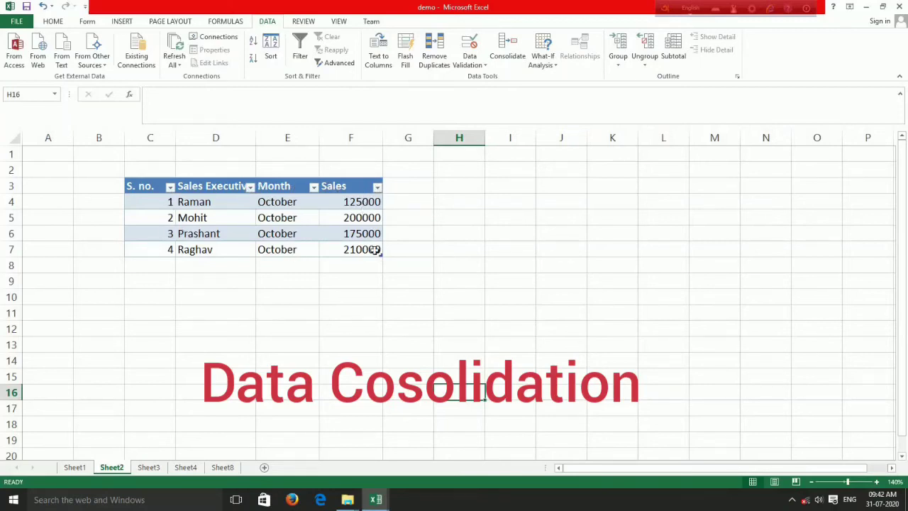
{"action": "left_click", "coordinate": [148, 467]}
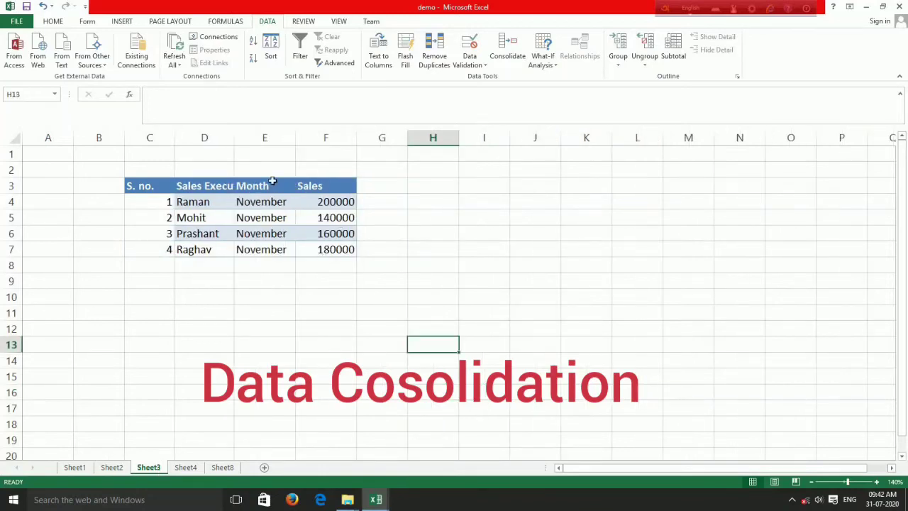
{"action": "left_click_drag", "start_coordinate": [235, 142], "coordinate": [253, 142]}
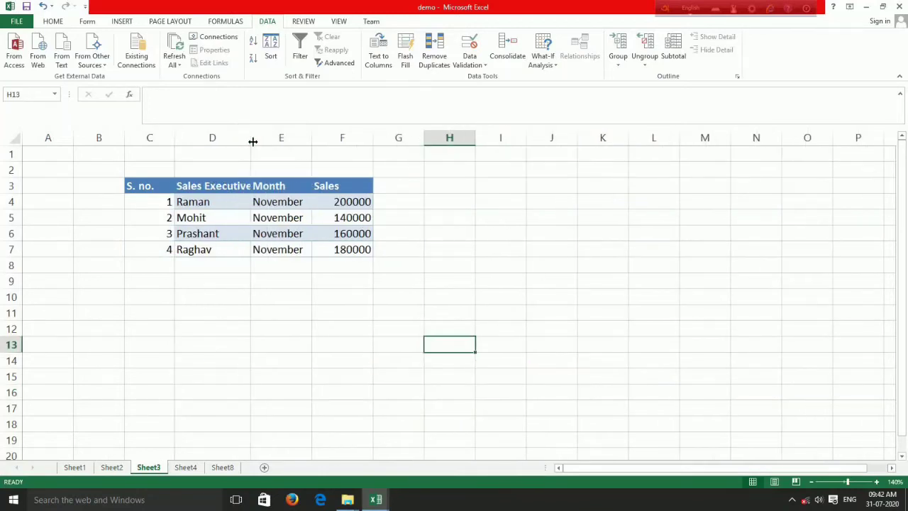
{"action": "double_click", "coordinate": [249, 140]}
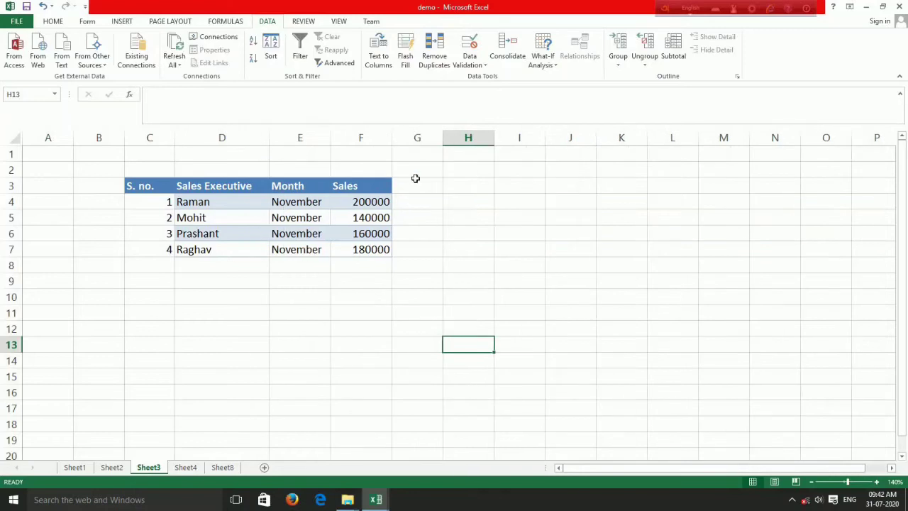
{"action": "left_click", "coordinate": [185, 468]}
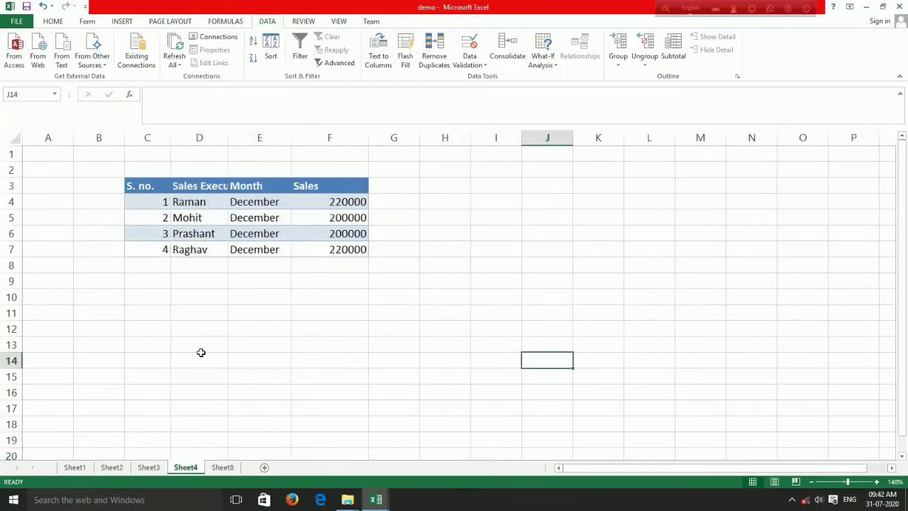
{"action": "left_click_drag", "start_coordinate": [227, 135], "coordinate": [270, 135]}
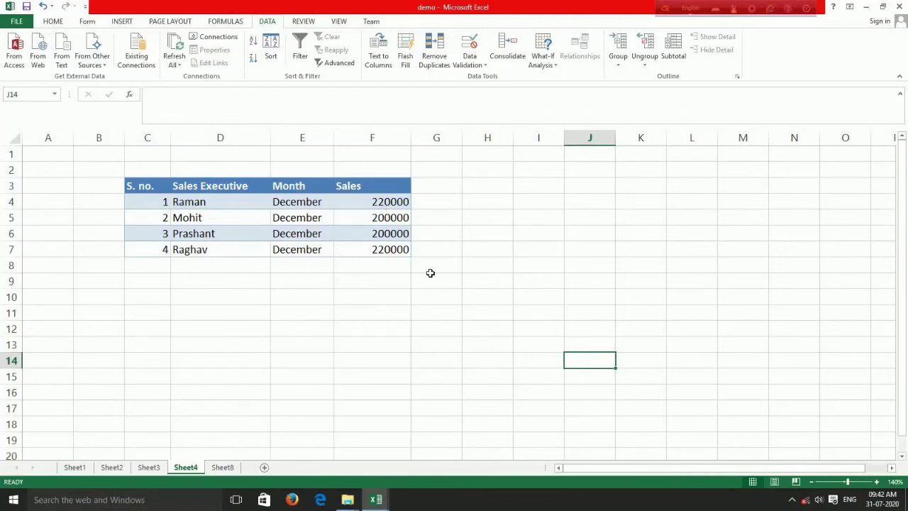
Start a Sum consolidation at C3 on Sheet8 and add the October table, Sheet2 range C3:F7, as a reference.
{"action": "left_click", "coordinate": [226, 468]}
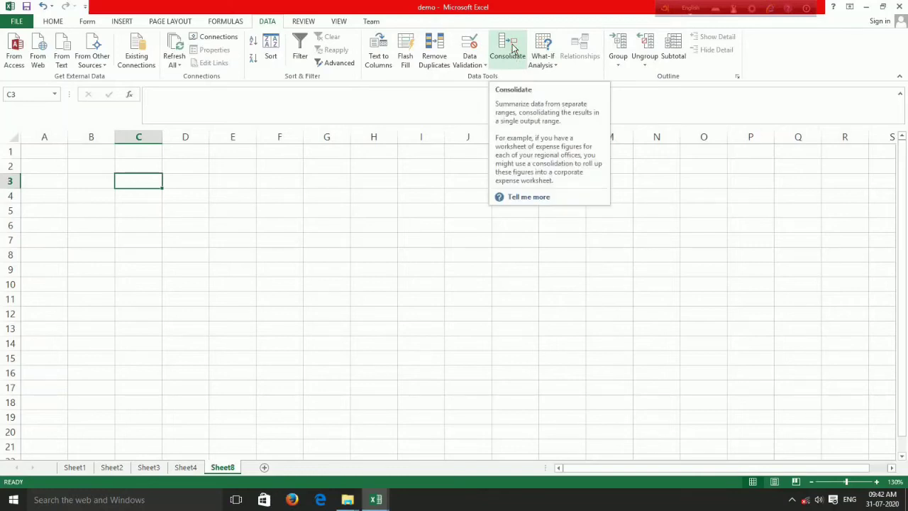
{"action": "left_click", "coordinate": [513, 48]}
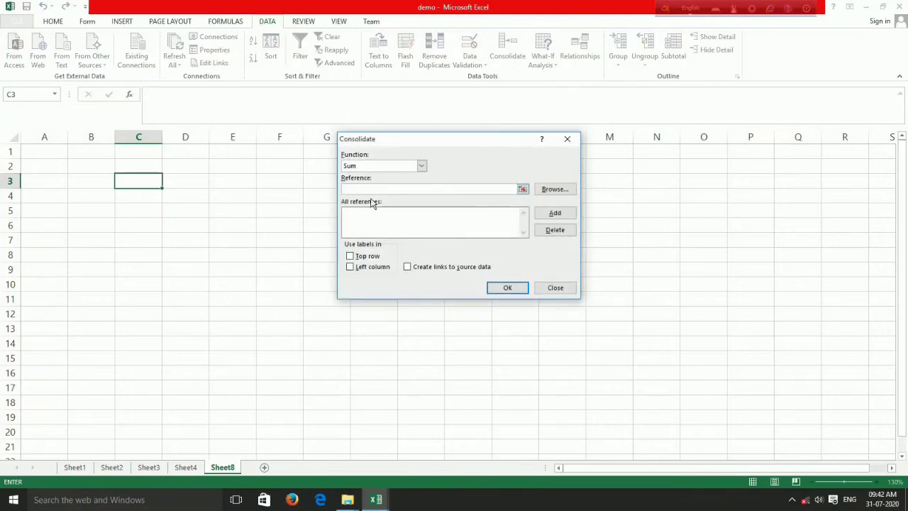
{"action": "left_click", "coordinate": [546, 191]}
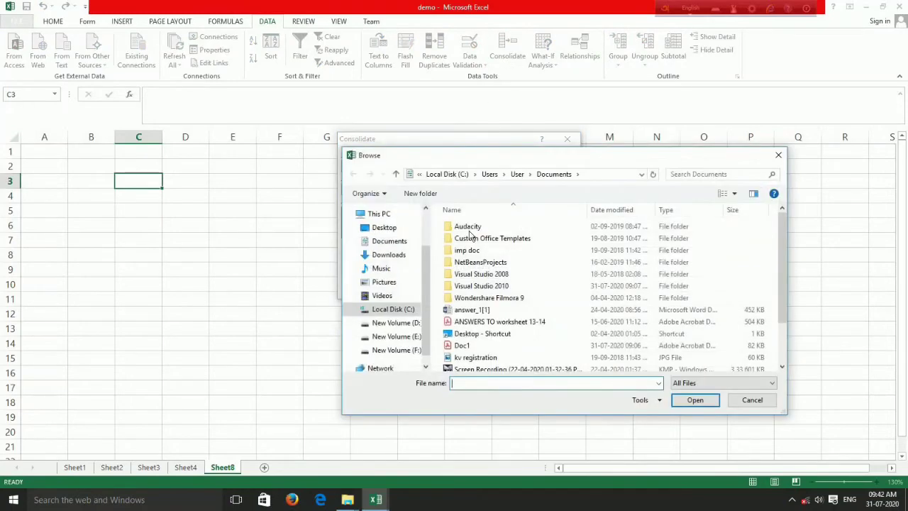
{"action": "left_click", "coordinate": [778, 154]}
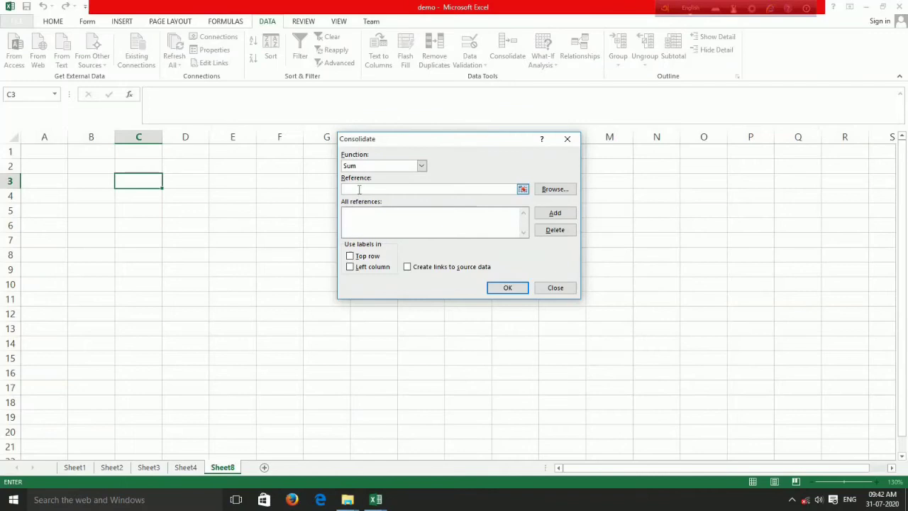
{"action": "left_click", "coordinate": [110, 467]}
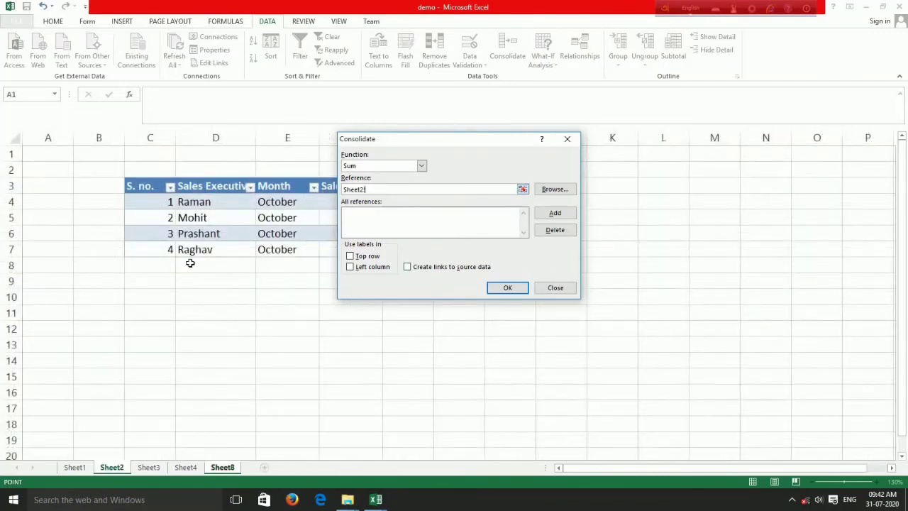
{"action": "left_click_drag", "start_coordinate": [151, 186], "coordinate": [349, 249]}
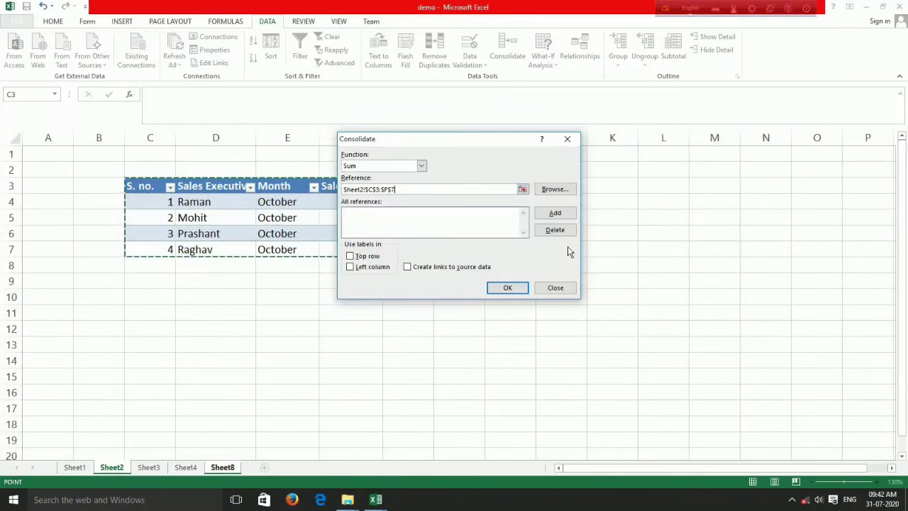
{"action": "left_click", "coordinate": [569, 213]}
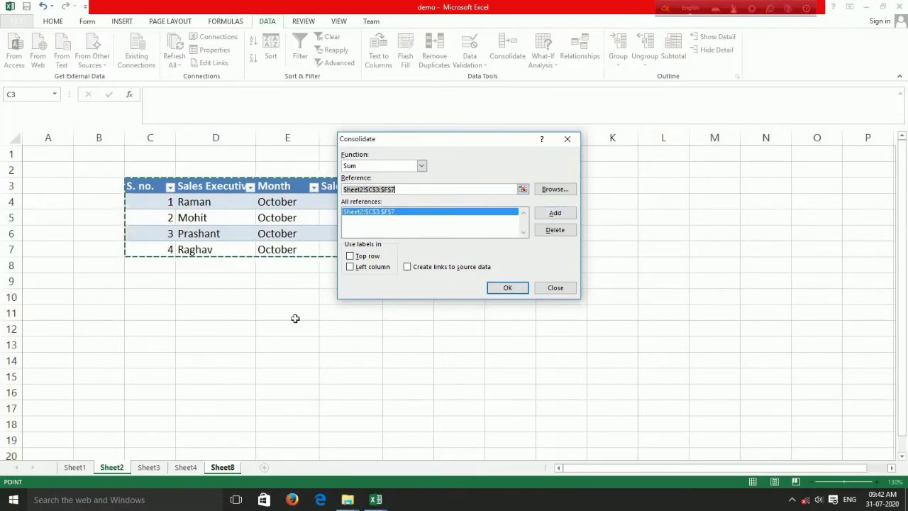
Add the November table, Sheet3 range C3:F7, to the consolidation references.
{"action": "left_click", "coordinate": [146, 469]}
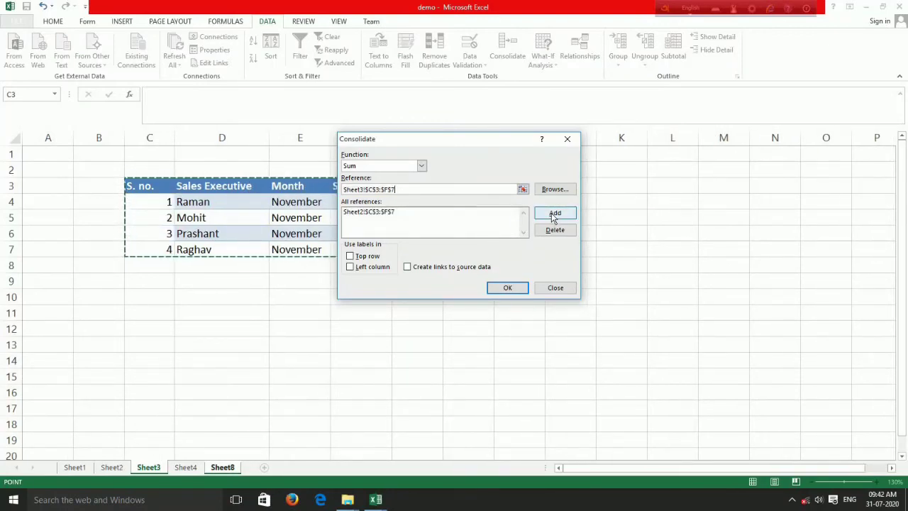
{"action": "left_click_drag", "start_coordinate": [492, 146], "coordinate": [604, 153]}
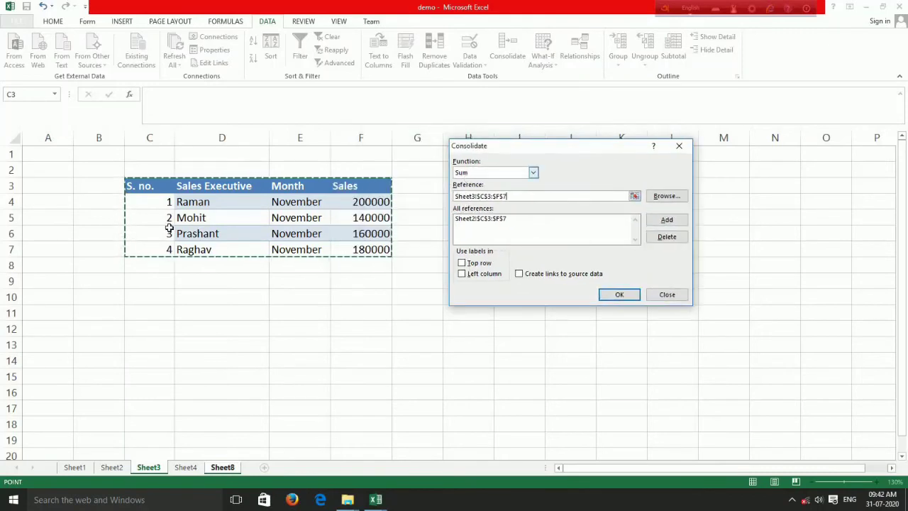
{"action": "left_click", "coordinate": [667, 221]}
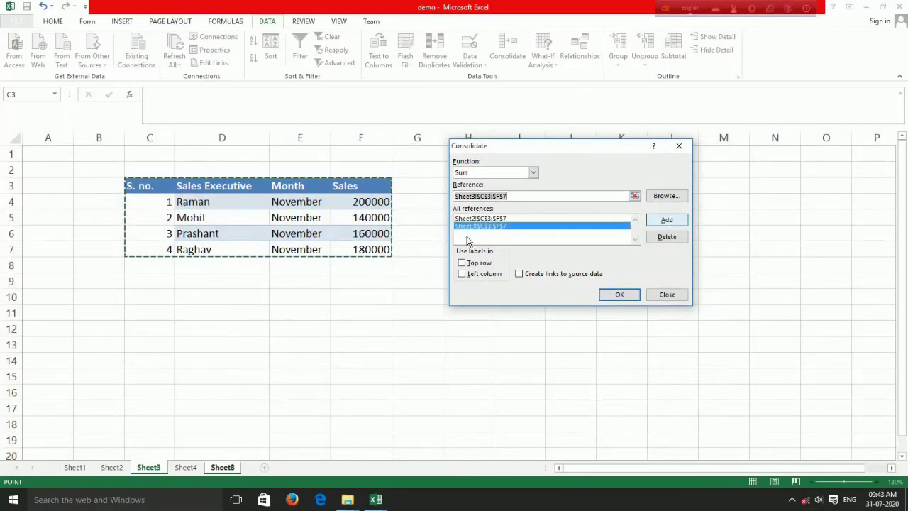
{"action": "left_click_drag", "start_coordinate": [146, 190], "coordinate": [365, 248]}
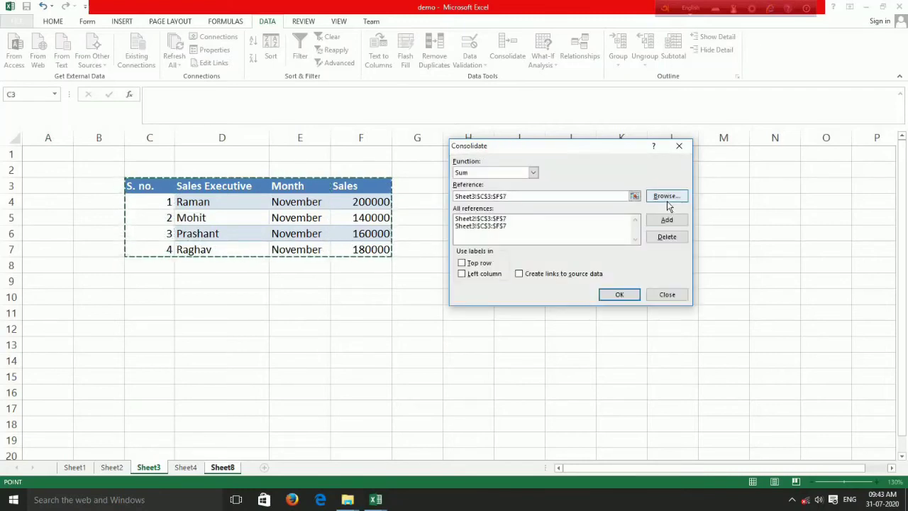
{"action": "left_click", "coordinate": [667, 220]}
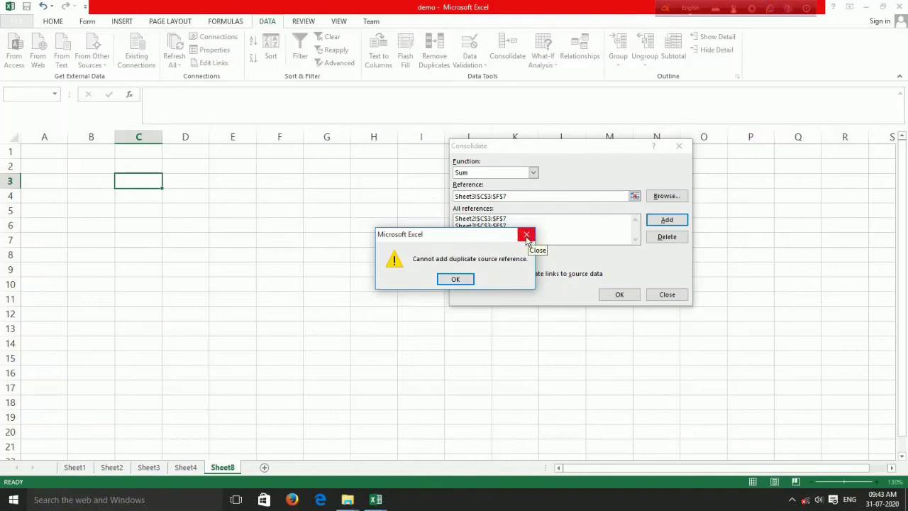
{"action": "left_click", "coordinate": [527, 234]}
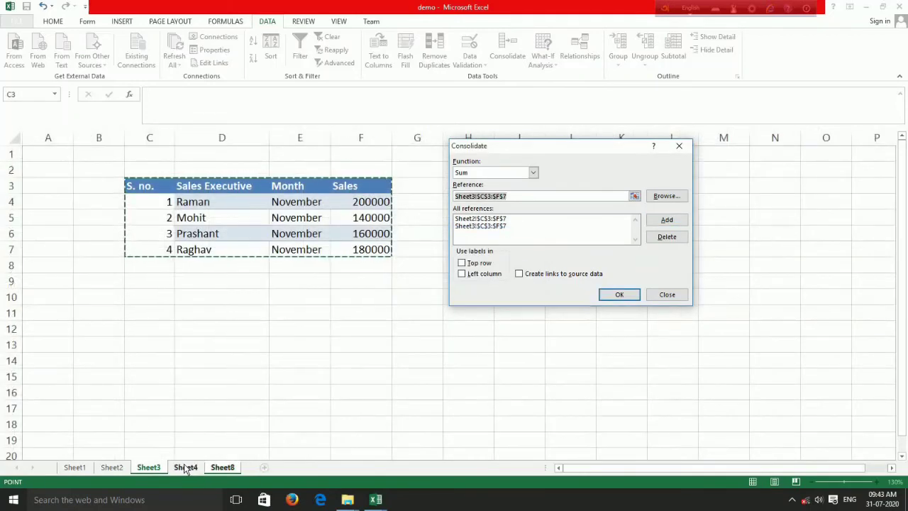
Add the December table, Sheet4 range C3:F7, and run the consolidation with top row and left column labels and links to source data.
{"action": "left_click", "coordinate": [186, 466]}
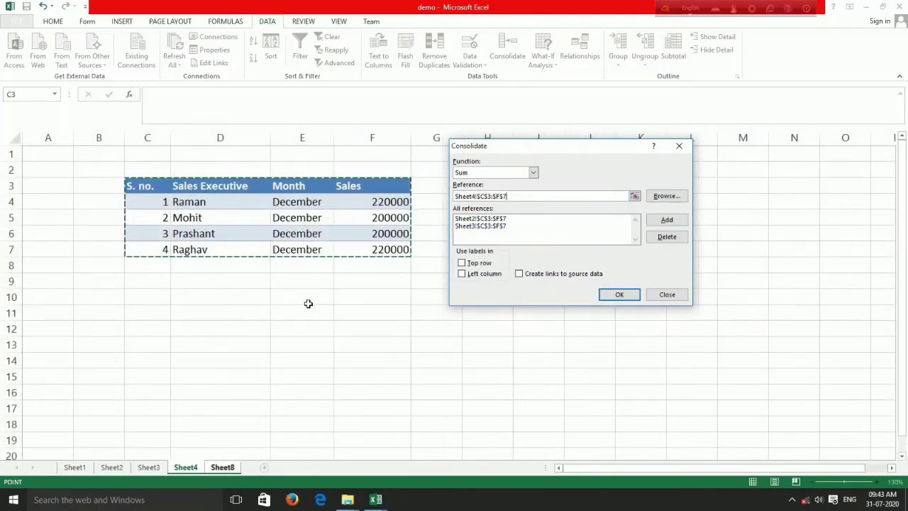
{"action": "left_click", "coordinate": [667, 219]}
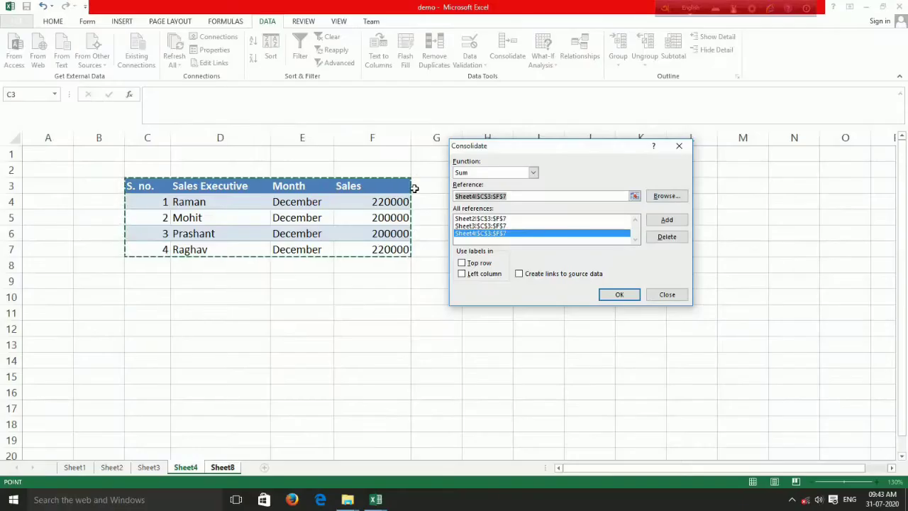
{"action": "left_click", "coordinate": [294, 317]}
{"action": "left_click", "coordinate": [461, 274]}
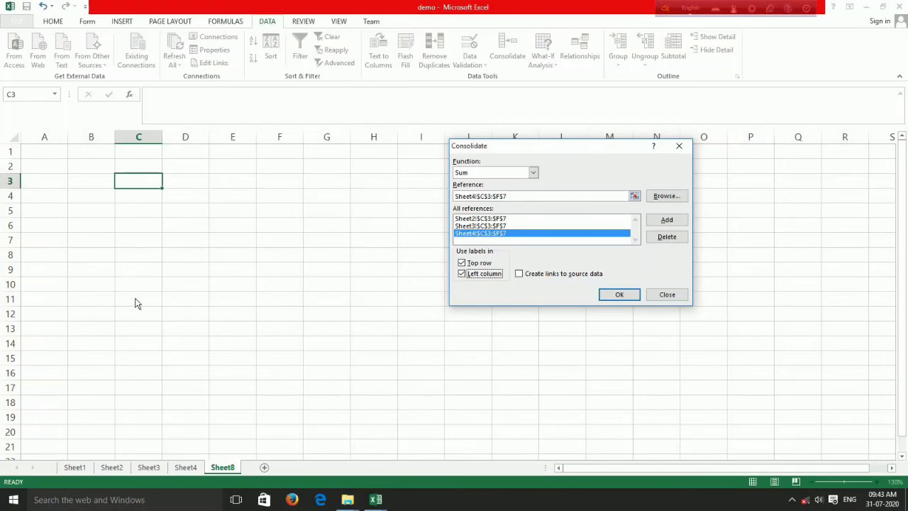
{"action": "left_click", "coordinate": [519, 274]}
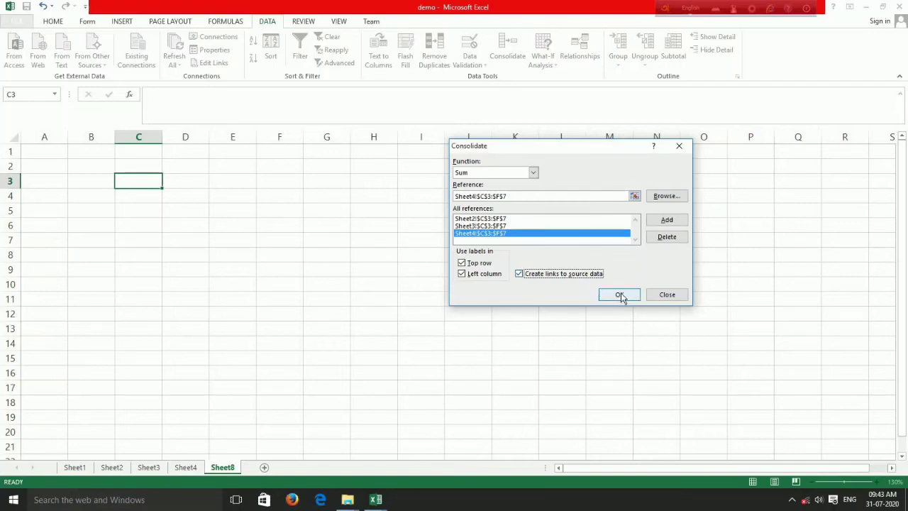
{"action": "left_click", "coordinate": [619, 295]}
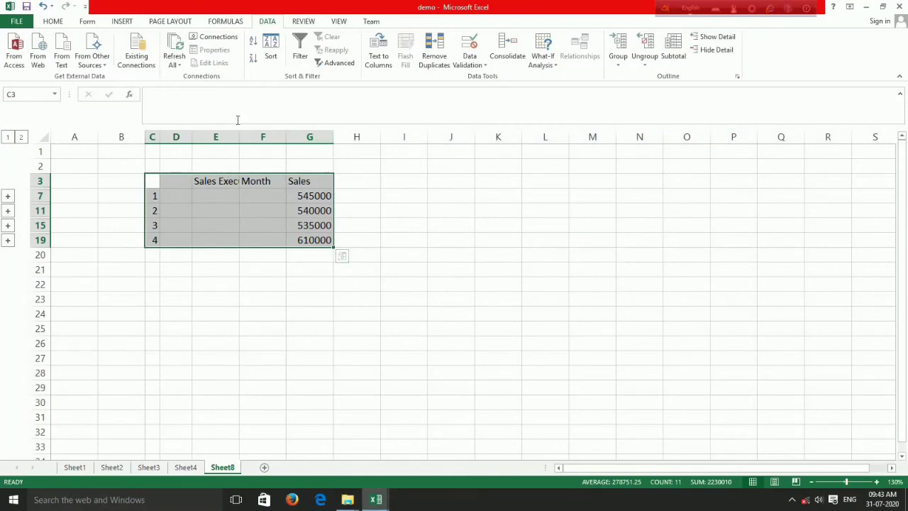
Widen columns D to G of the consolidated table on Sheet8 so the Sales Executive heading fits.
{"action": "left_click_drag", "start_coordinate": [192, 136], "coordinate": [408, 137]}
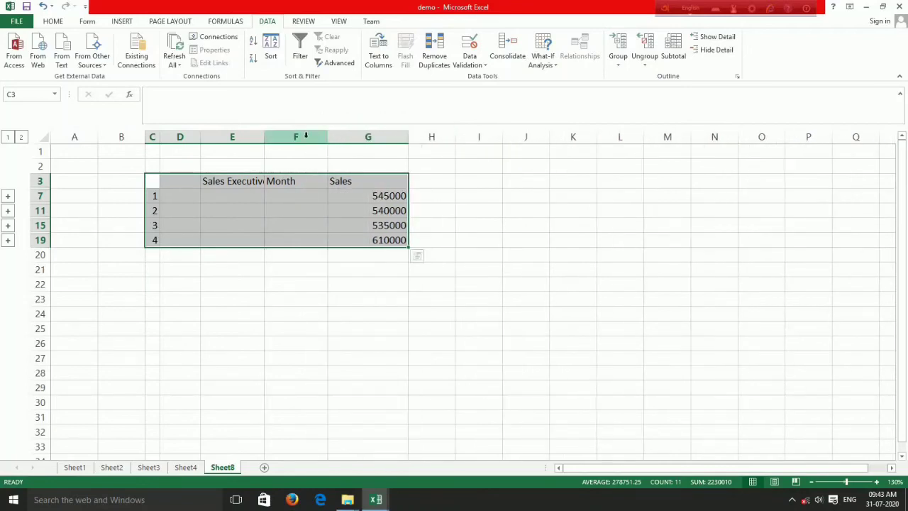
{"action": "left_click_drag", "start_coordinate": [264, 137], "coordinate": [279, 136]}
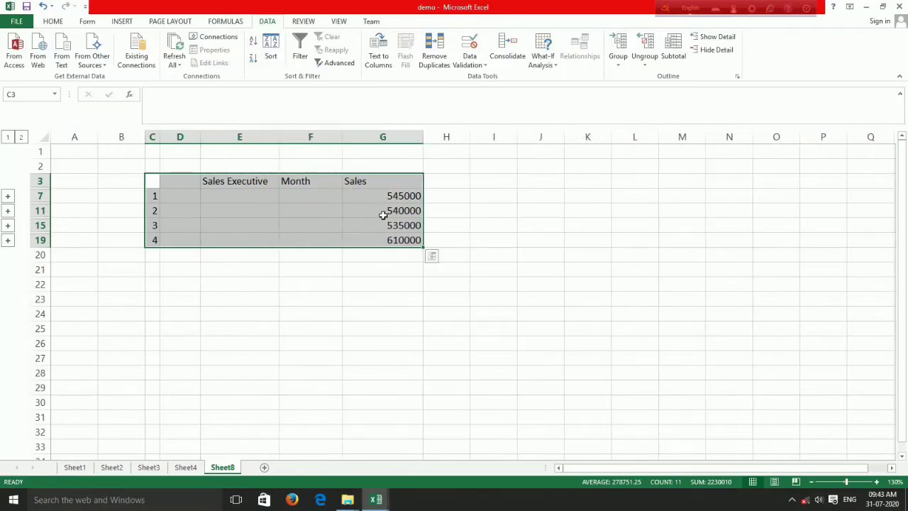
{"action": "left_click", "coordinate": [400, 284]}
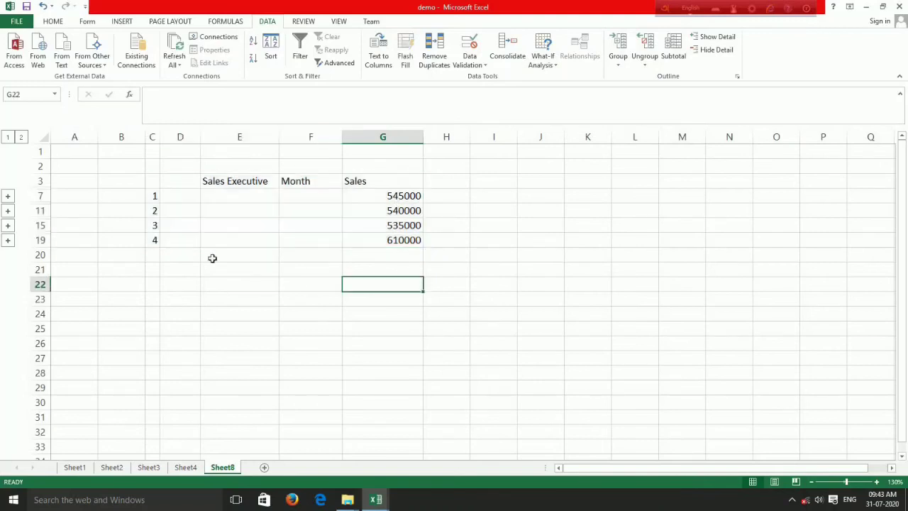
Enter the four sales executives' names in E7, E11, E15 and E19, in the order used in the monthly tables.
{"action": "left_click", "coordinate": [215, 198]}
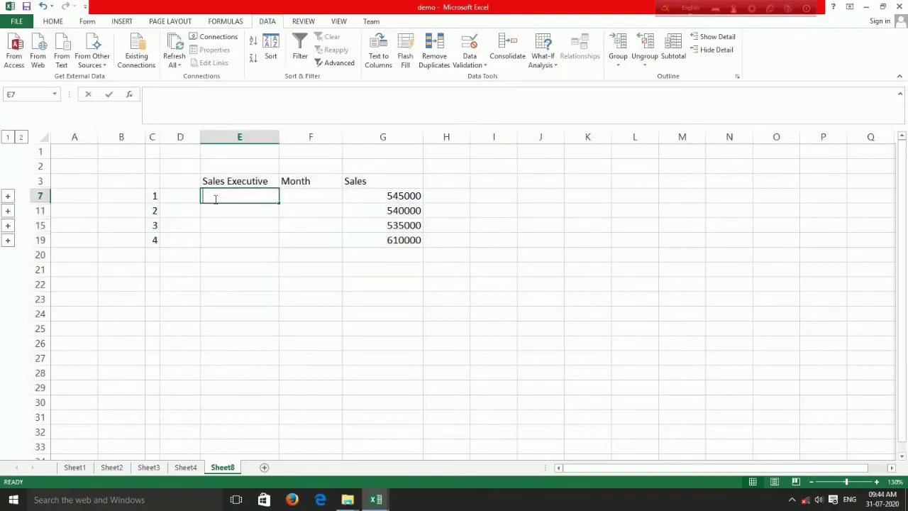
{"action": "type", "text": "Raman"}
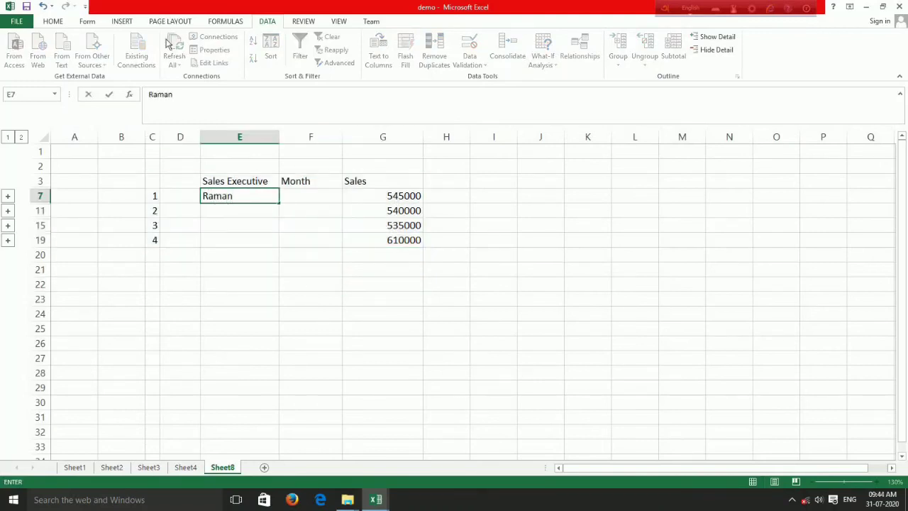
{"action": "left_click", "coordinate": [209, 210]}
{"action": "type", "text": "Mohit"}
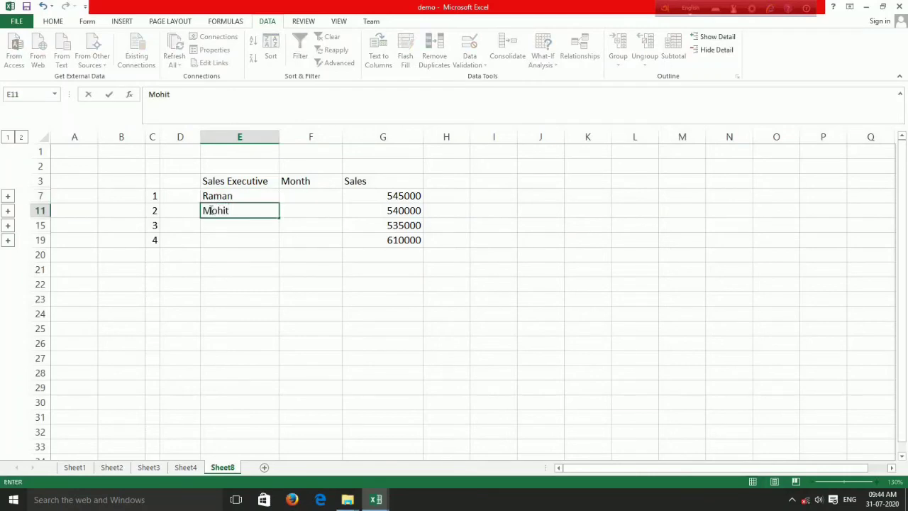
{"action": "key", "text": "Return"}
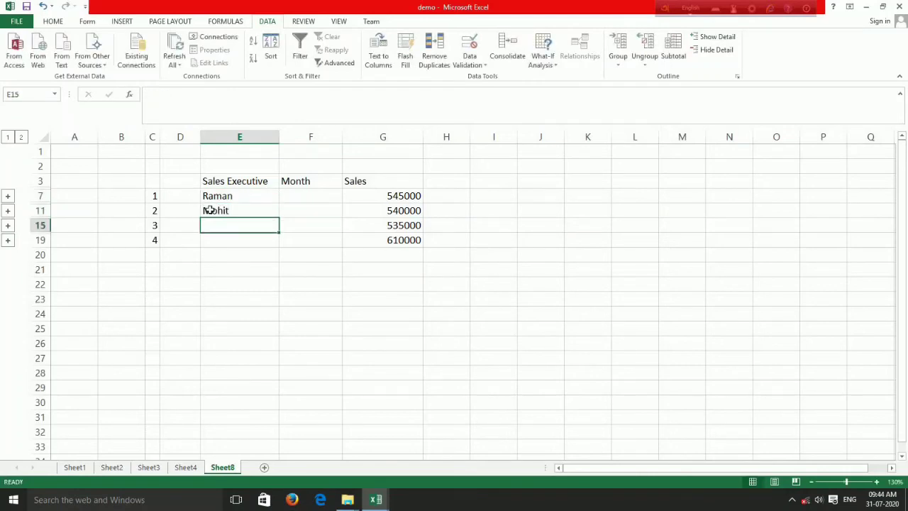
{"action": "type", "text": "Prashant"}
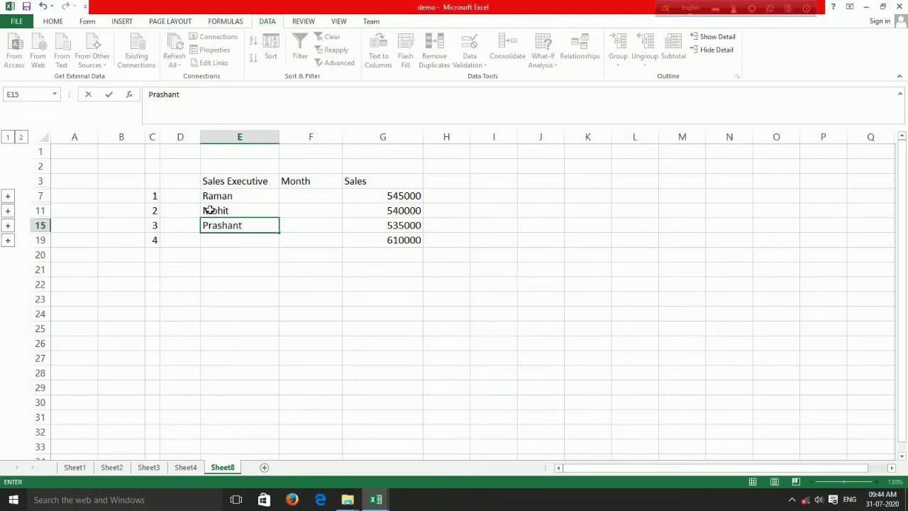
{"action": "key", "text": "Return"}
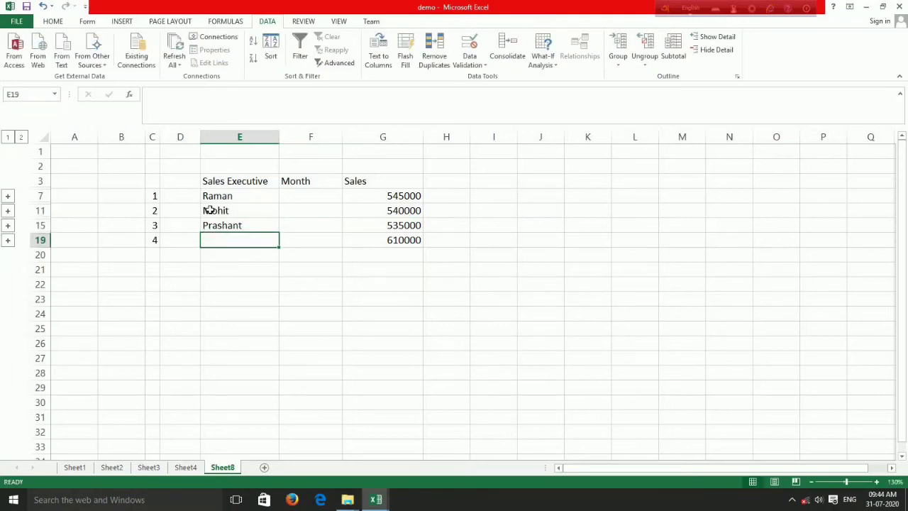
{"action": "type", "text": "Raghav"}
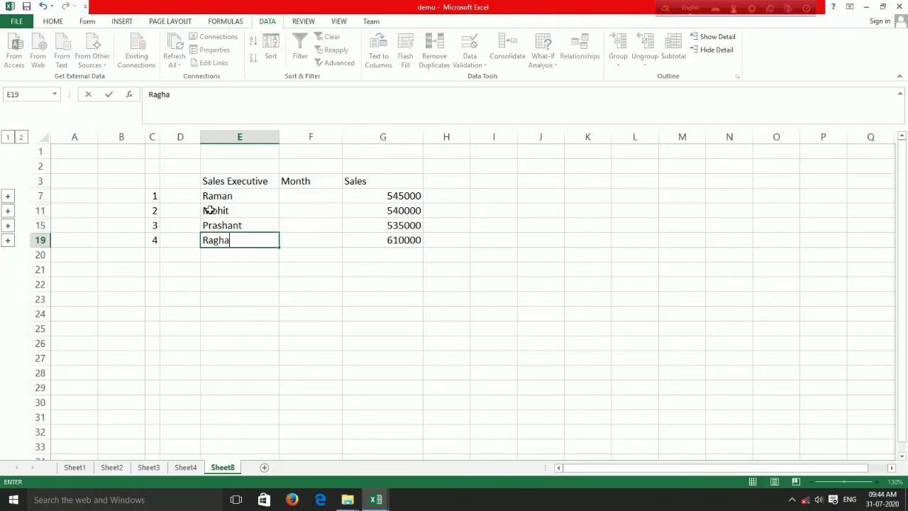
{"action": "left_click", "coordinate": [310, 207]}
Clear the Month heading in F3 of the consolidated table.
{"action": "left_click", "coordinate": [313, 194]}
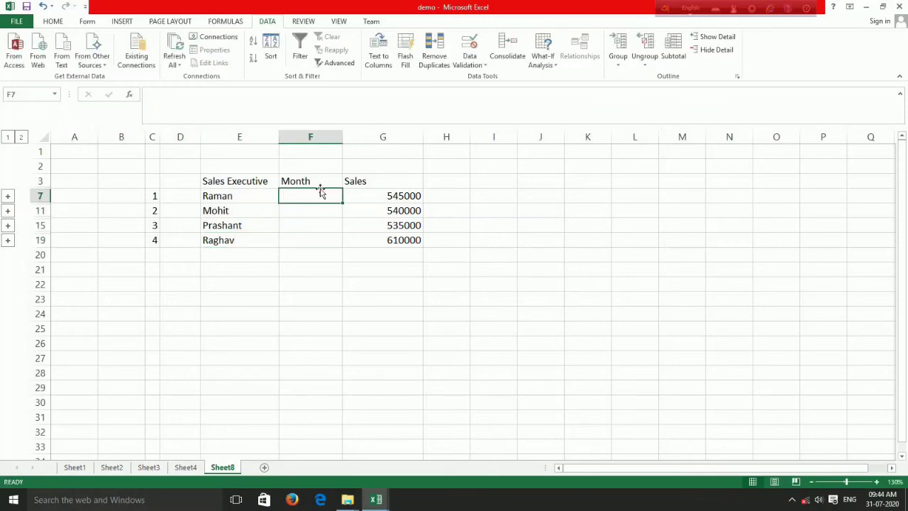
{"action": "left_click", "coordinate": [321, 181]}
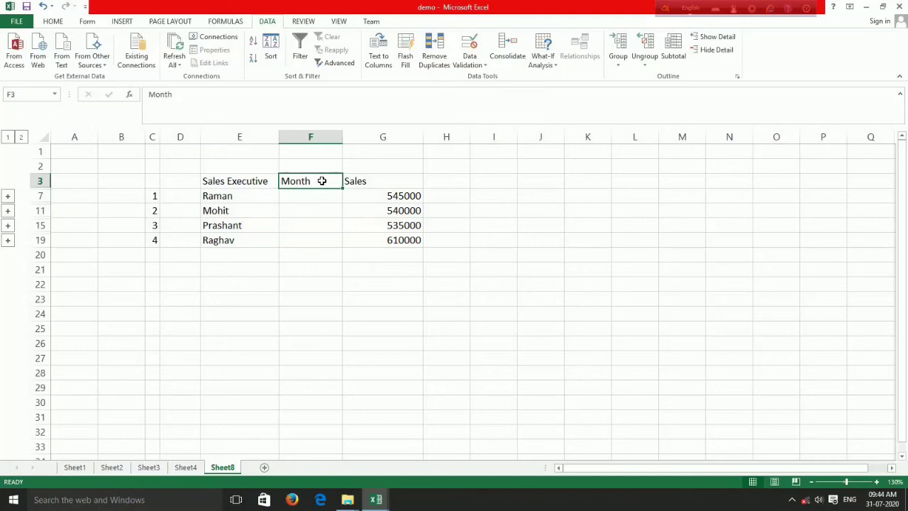
{"action": "key", "text": "Delete"}
{"action": "left_click", "coordinate": [368, 185]}
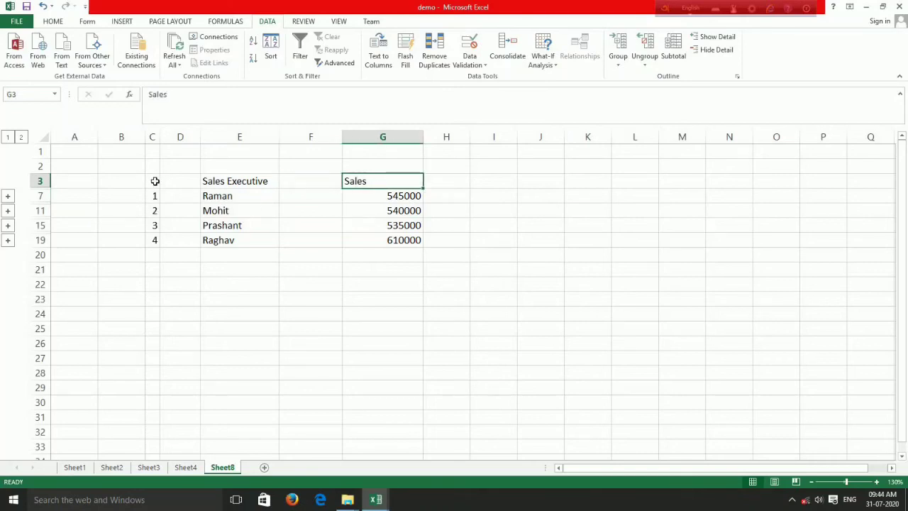
Widen column C slightly and delete the empty columns on either side of the Sales Executive column.
{"action": "left_click_drag", "start_coordinate": [160, 142], "coordinate": [167, 137]}
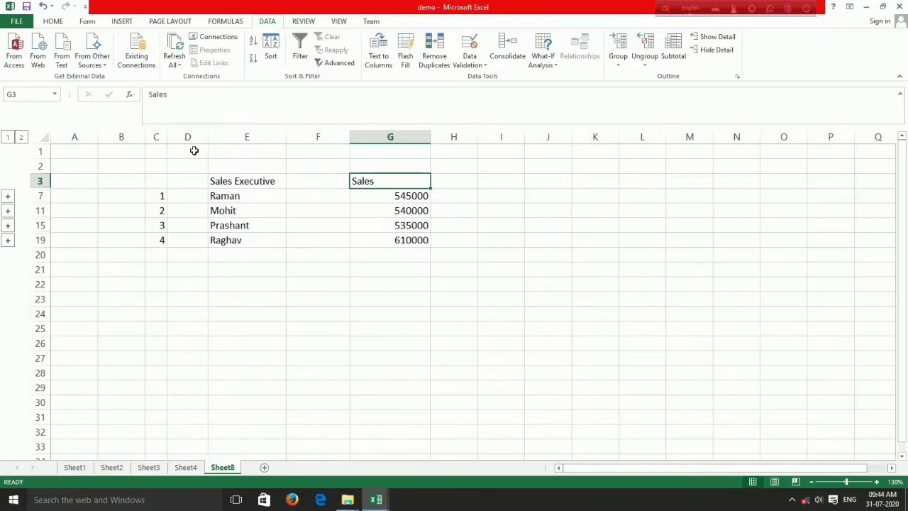
{"action": "right_click", "coordinate": [191, 144]}
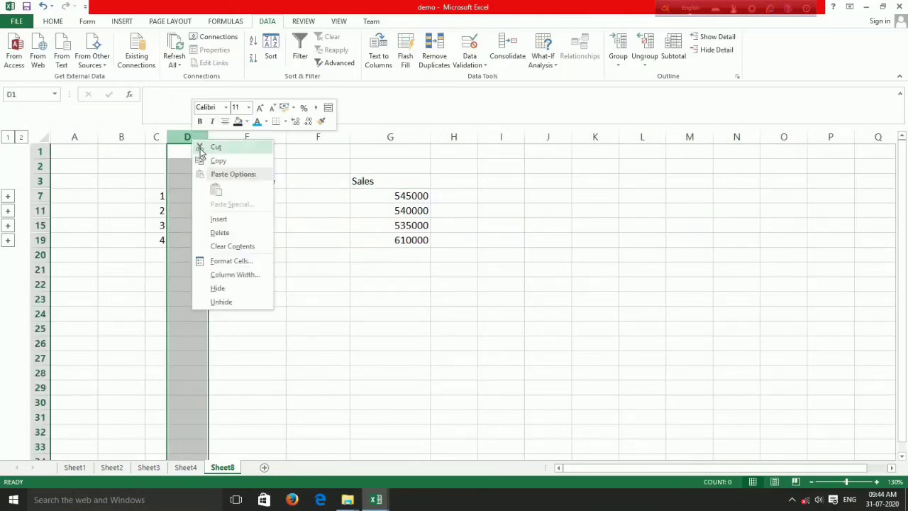
{"action": "left_click", "coordinate": [222, 227]}
{"action": "key", "text": "ctrl+z"}
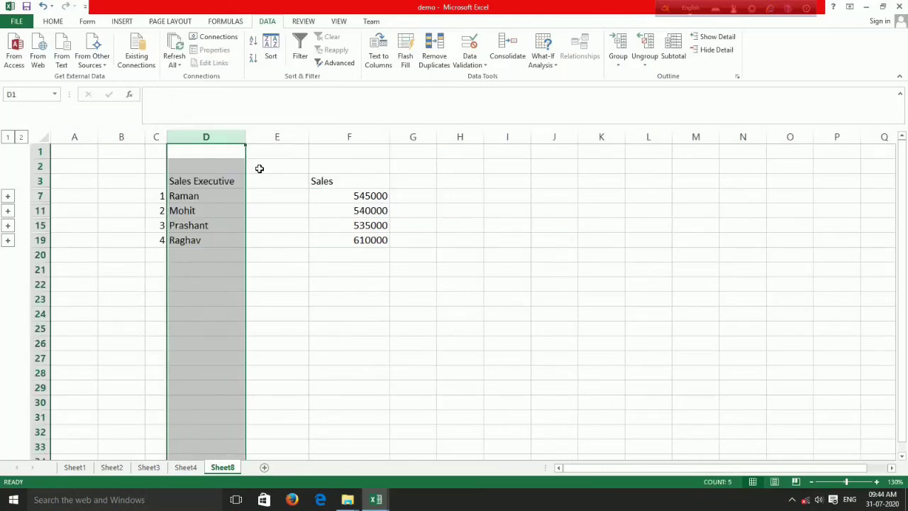
{"action": "right_click", "coordinate": [275, 135]}
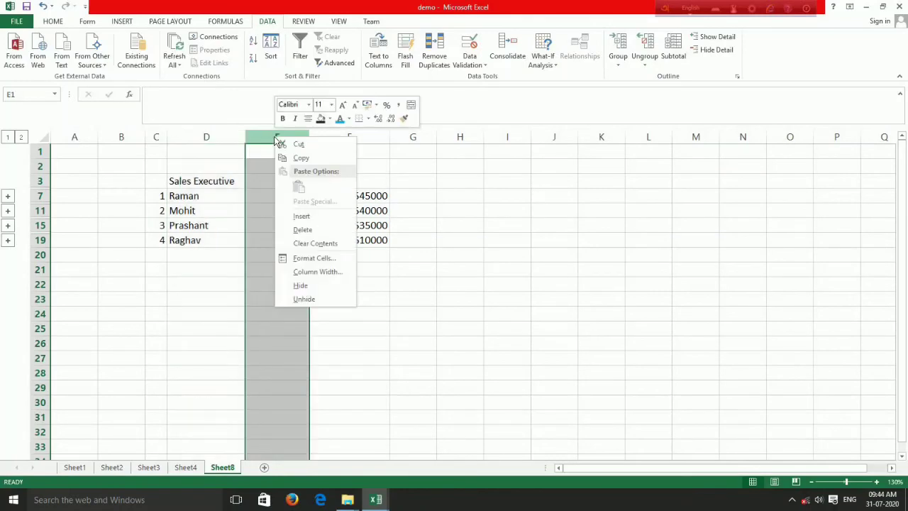
{"action": "left_click", "coordinate": [302, 229]}
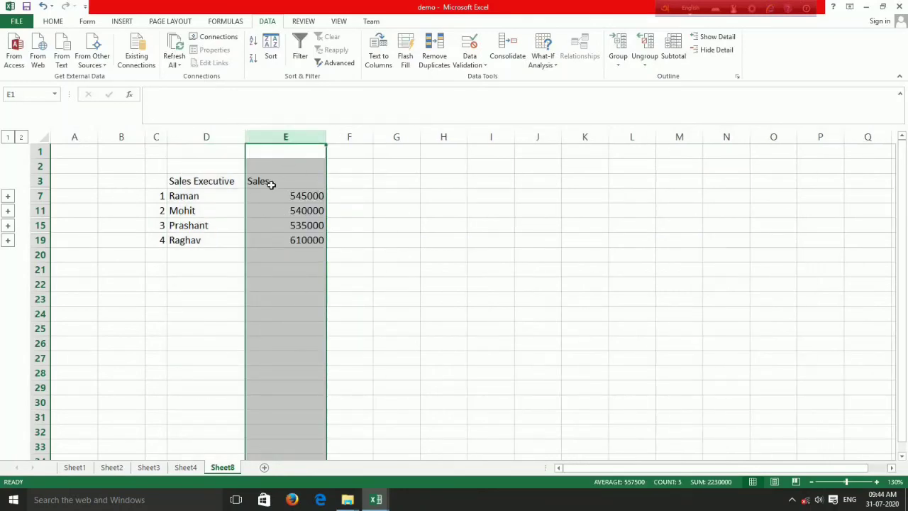
Change the Sales heading in E3 to Total Sales.
{"action": "left_click", "coordinate": [261, 181]}
{"action": "double_click", "coordinate": [253, 180]}
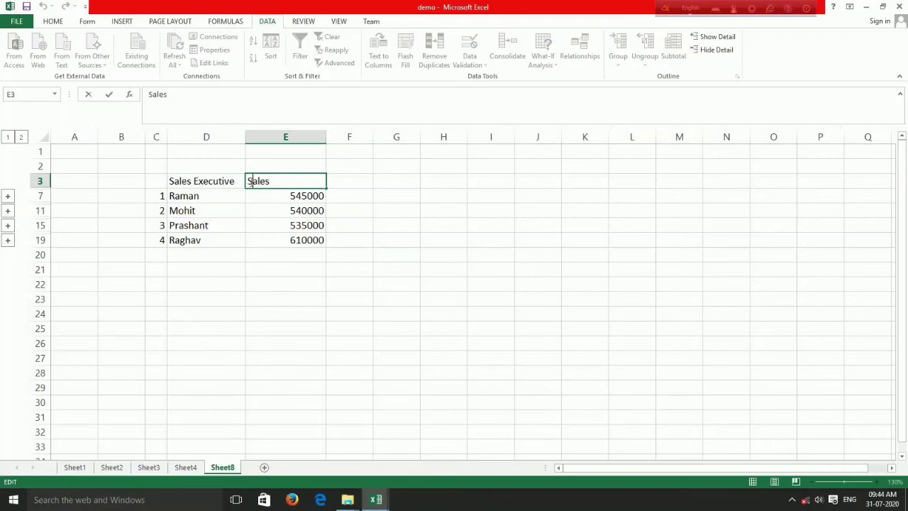
{"action": "type", "text": "Total"}
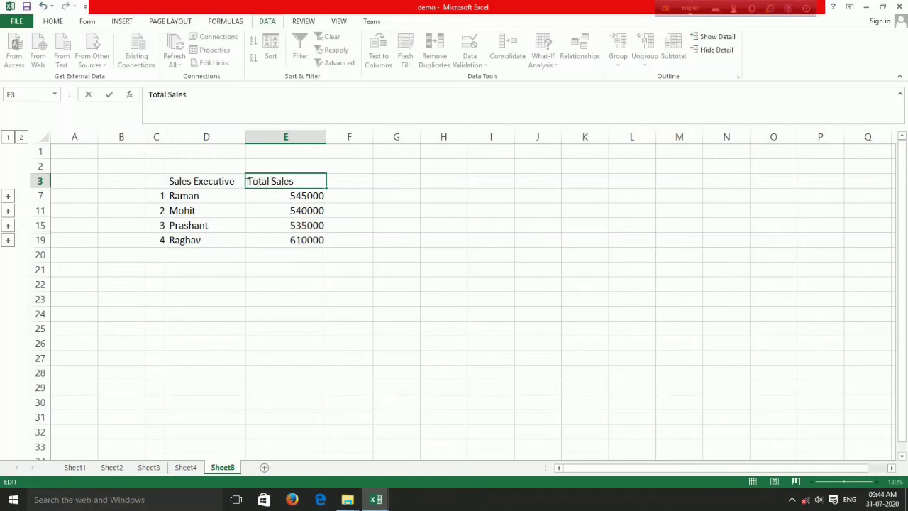
{"action": "left_click", "coordinate": [347, 177]}
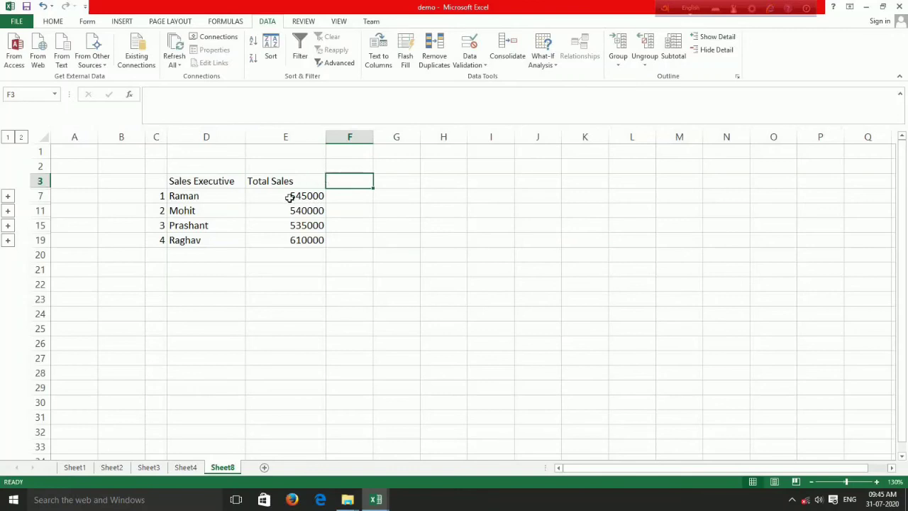
Review the December, November and October tables on Sheet4, Sheet3 and Sheet2 against the totals on Sheet8.
{"action": "left_click", "coordinate": [186, 468]}
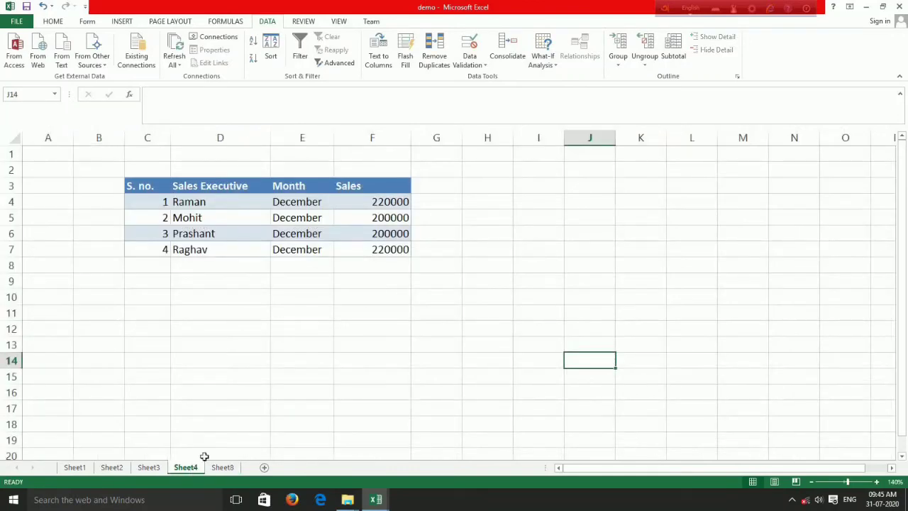
{"action": "left_click", "coordinate": [149, 467]}
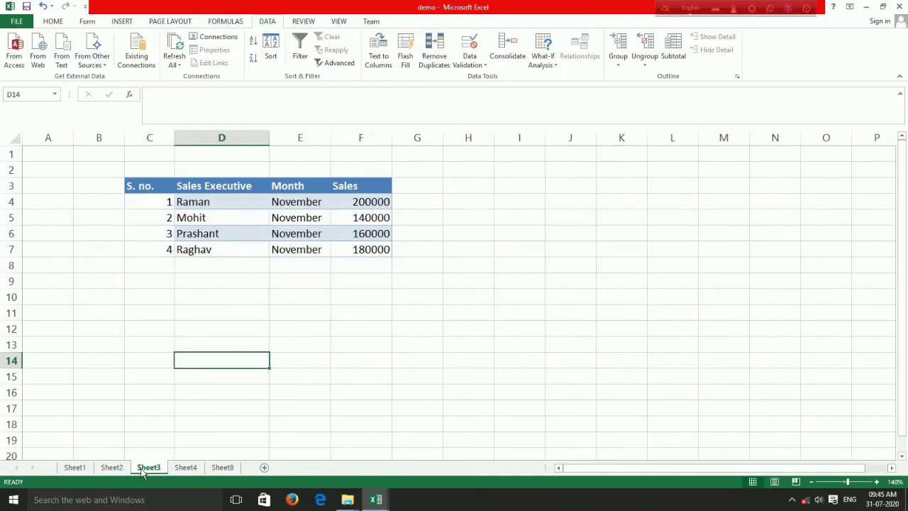
{"action": "left_click", "coordinate": [113, 469]}
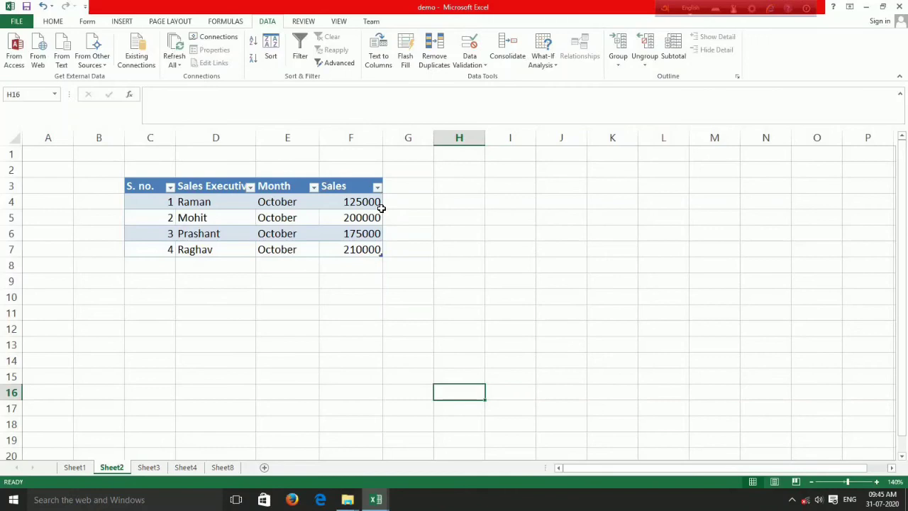
{"action": "left_click", "coordinate": [228, 468]}
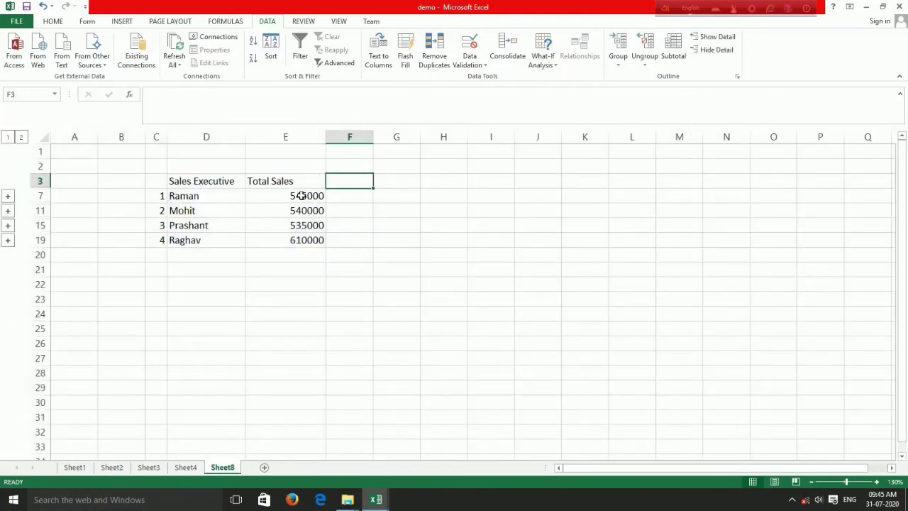
Give the heading row C3:E3 of the consolidated table dark red text and a yellow fill.
{"action": "left_click_drag", "start_coordinate": [150, 180], "coordinate": [278, 181]}
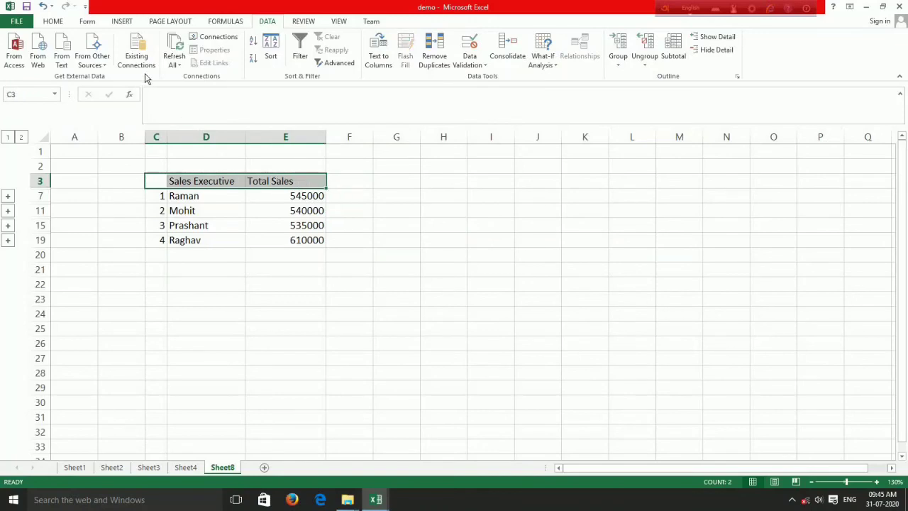
{"action": "left_click", "coordinate": [53, 21]}
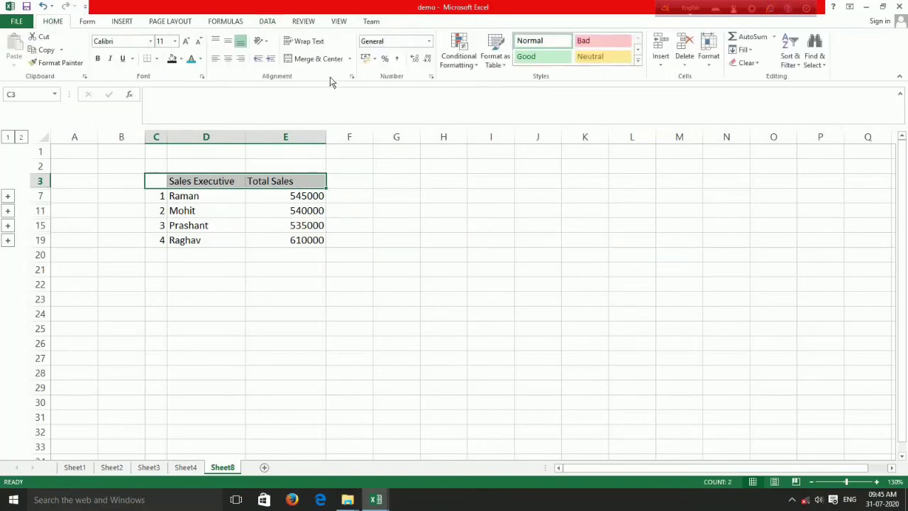
{"action": "left_click", "coordinate": [201, 59]}
{"action": "left_click", "coordinate": [190, 162]}
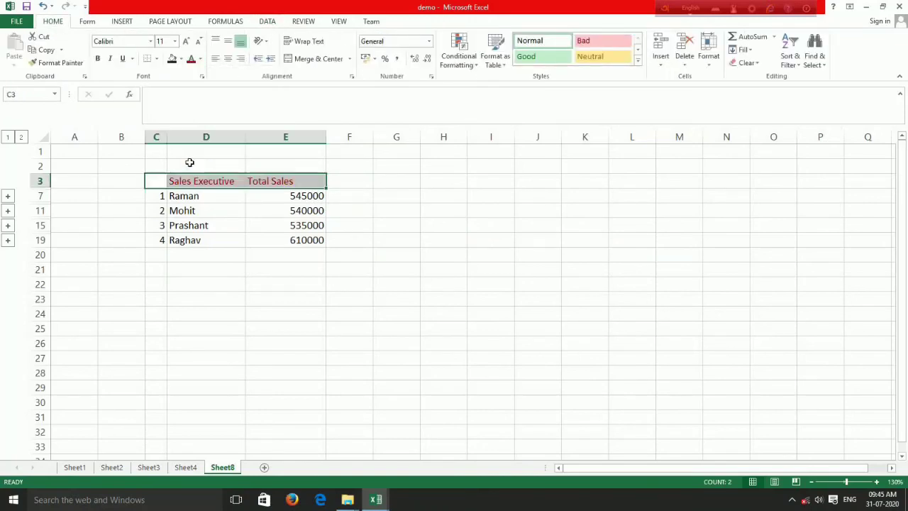
{"action": "left_click", "coordinate": [181, 60]}
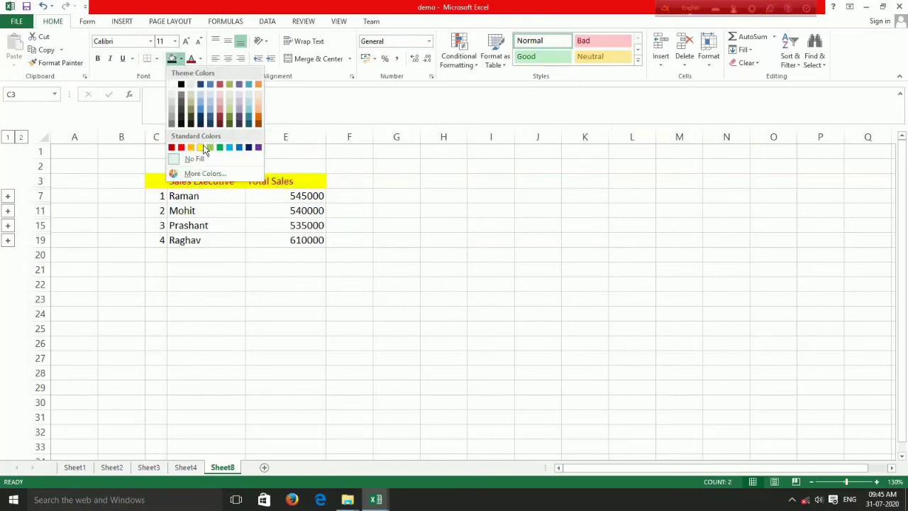
{"action": "left_click", "coordinate": [204, 148]}
{"action": "left_click", "coordinate": [356, 181]}
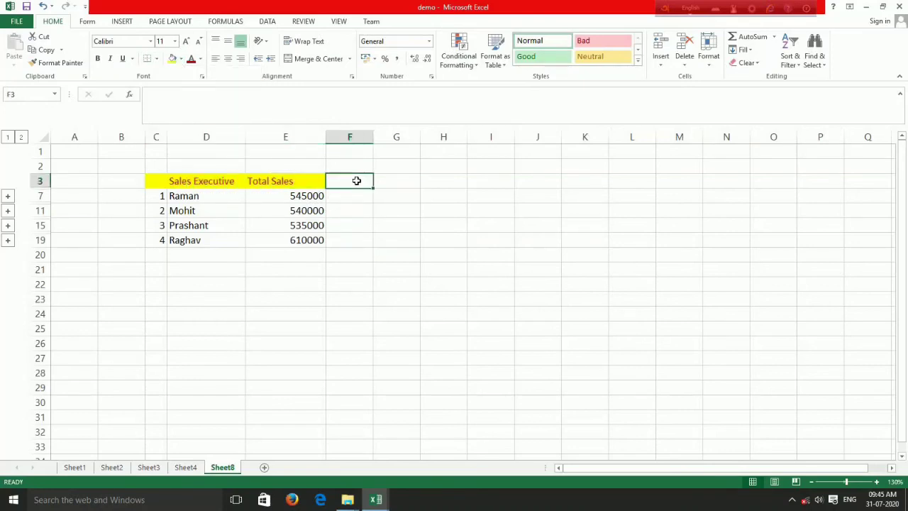
Change the fill of the Total Sales heading cell E3 to light green.
{"action": "left_click", "coordinate": [269, 179]}
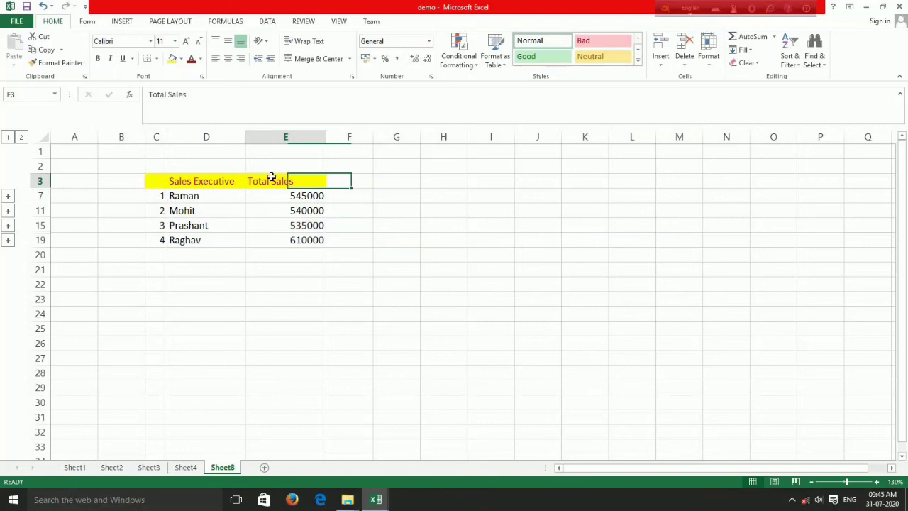
{"action": "left_click", "coordinate": [182, 59]}
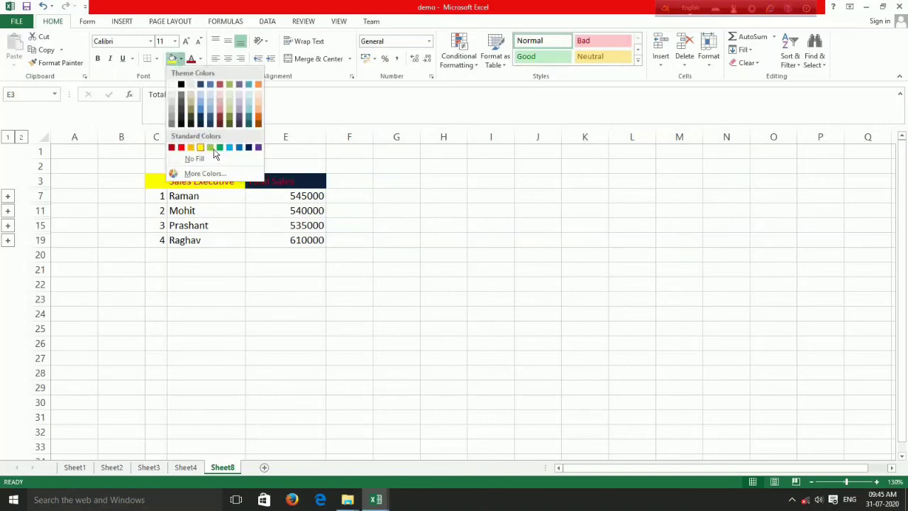
{"action": "left_click", "coordinate": [210, 147]}
{"action": "left_click", "coordinate": [339, 178]}
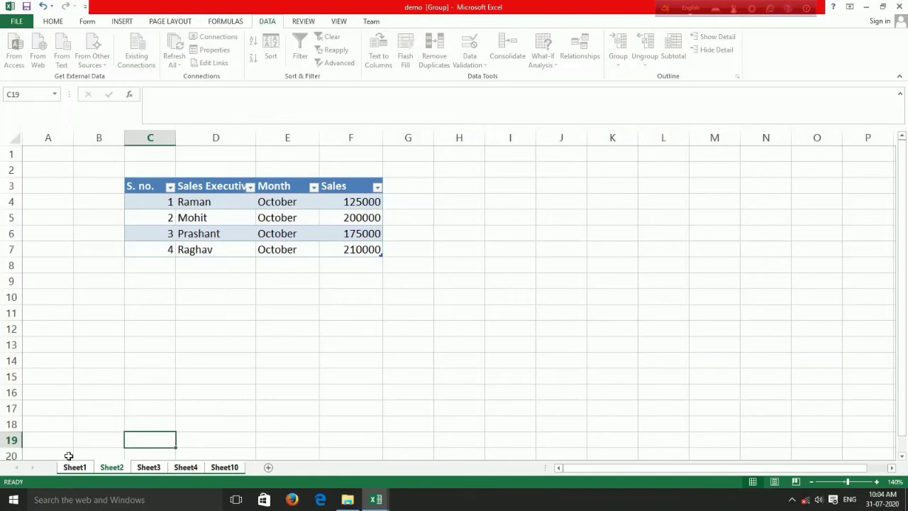
Ungroup the currently selected sheets and group only Sheet2, Sheet3 and Sheet4.
{"action": "left_click", "coordinate": [147, 469]}
{"action": "left_click", "coordinate": [190, 468]}
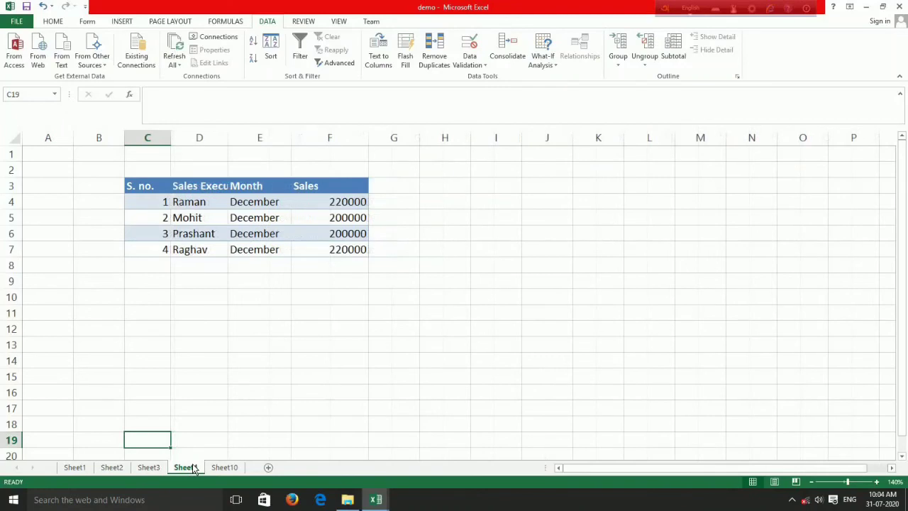
{"action": "left_click", "coordinate": [149, 468], "text": "ctrl"}
{"action": "left_click", "coordinate": [122, 470]}
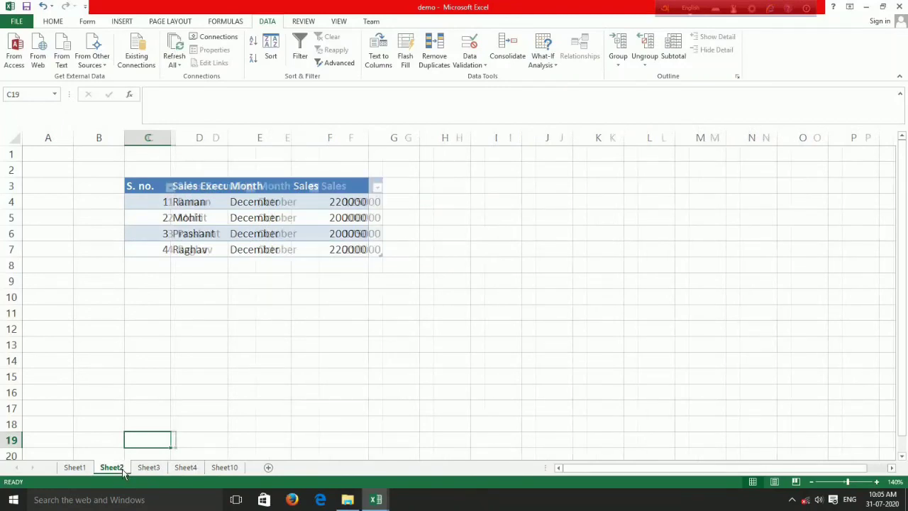
{"action": "left_click", "coordinate": [182, 469], "text": "shift"}
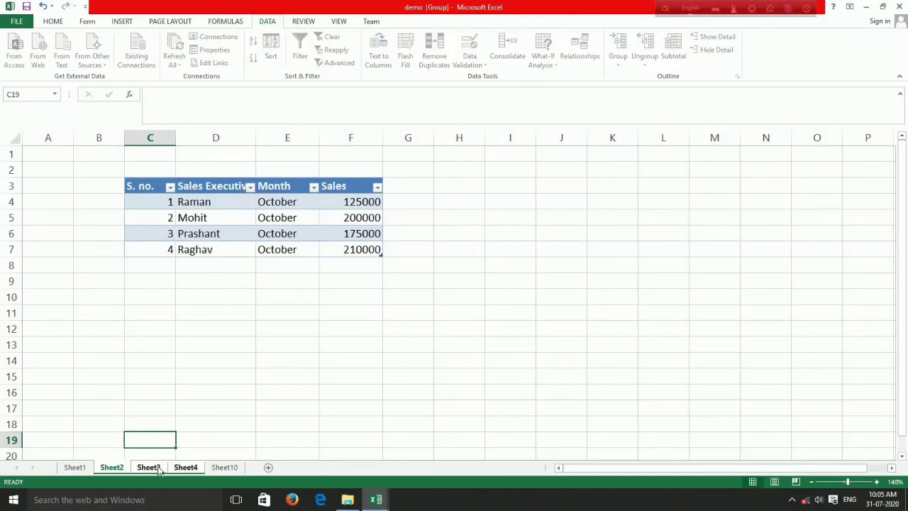
Colour the tabs of the grouped Sheet2, Sheet3 and Sheet4 dark blue.
{"action": "right_click", "coordinate": [158, 471]}
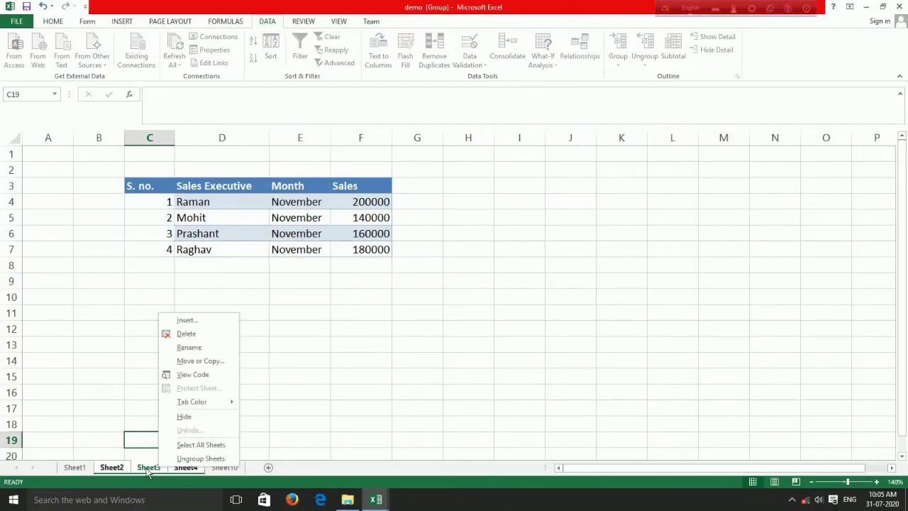
{"action": "left_click", "coordinate": [122, 471]}
{"action": "right_click", "coordinate": [122, 471]}
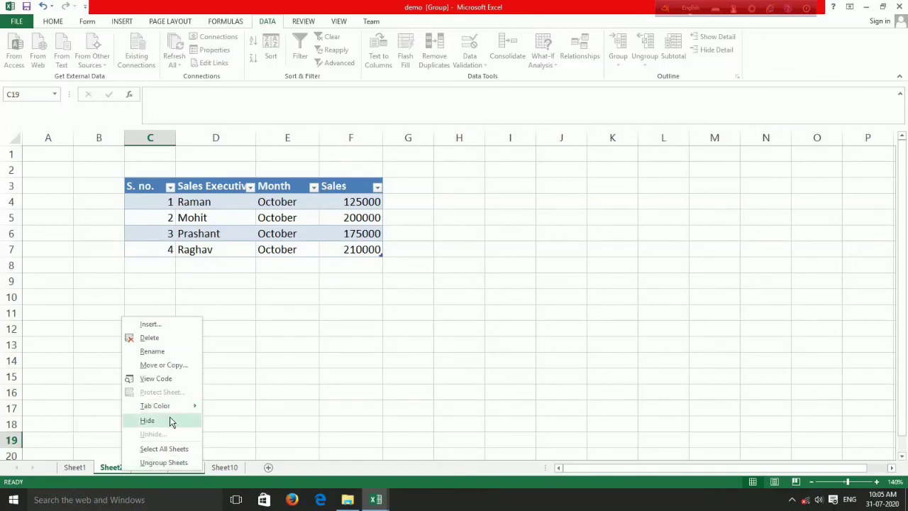
{"action": "mouse_move", "coordinate": [178, 406]}
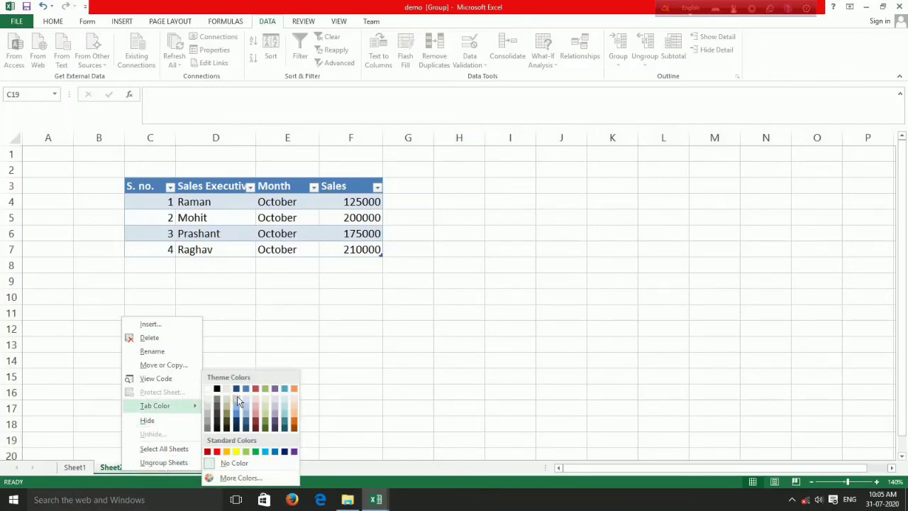
{"action": "left_click", "coordinate": [237, 418]}
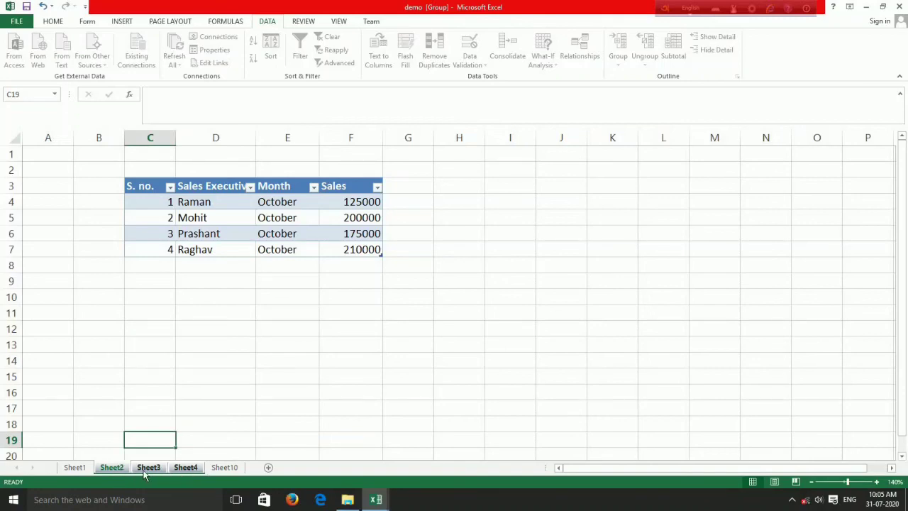
{"action": "right_click", "coordinate": [193, 472]}
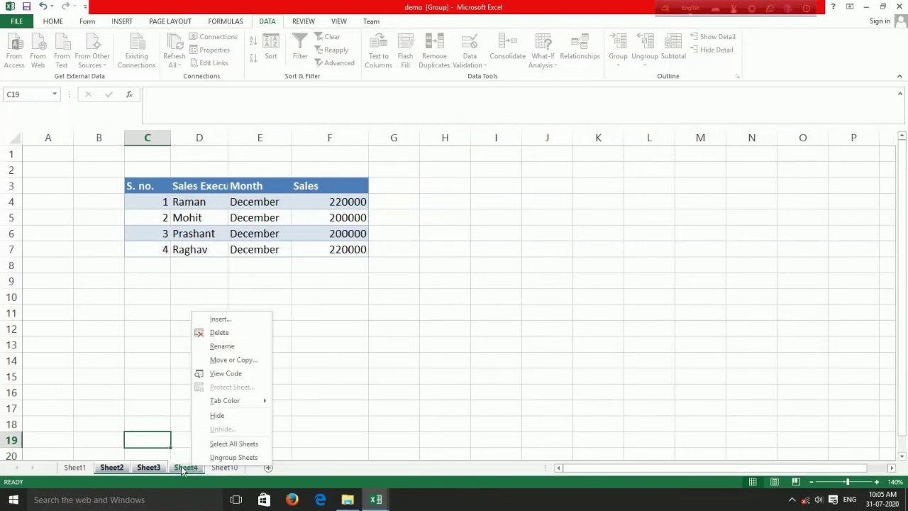
{"action": "left_click", "coordinate": [51, 469]}
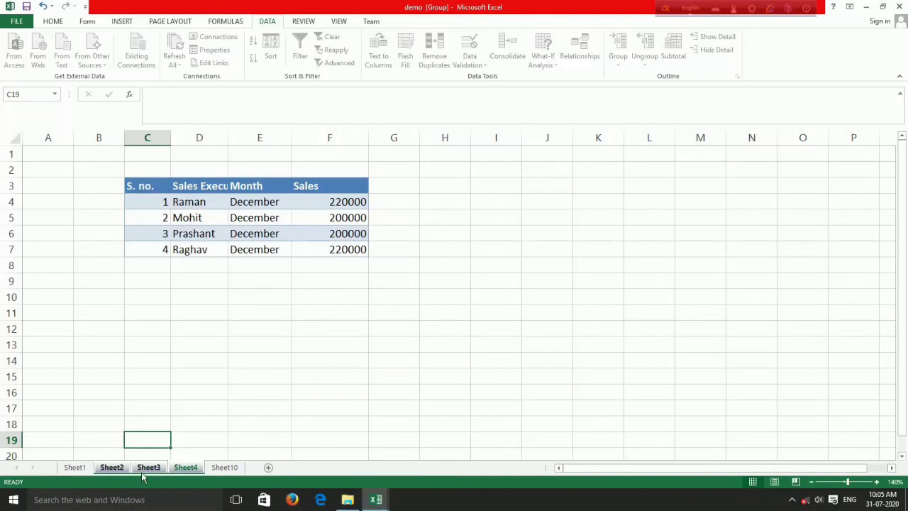
Ungroup the sheets by opening Sheet10, set its zoom to 120%, and return to the October table on Sheet2.
{"action": "left_click", "coordinate": [223, 468]}
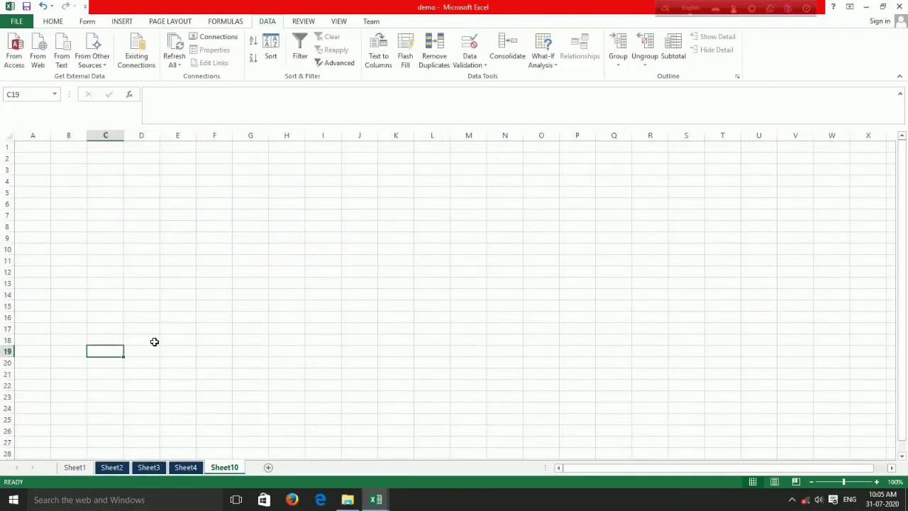
{"action": "left_click", "coordinate": [875, 482]}
{"action": "left_click", "coordinate": [876, 481]}
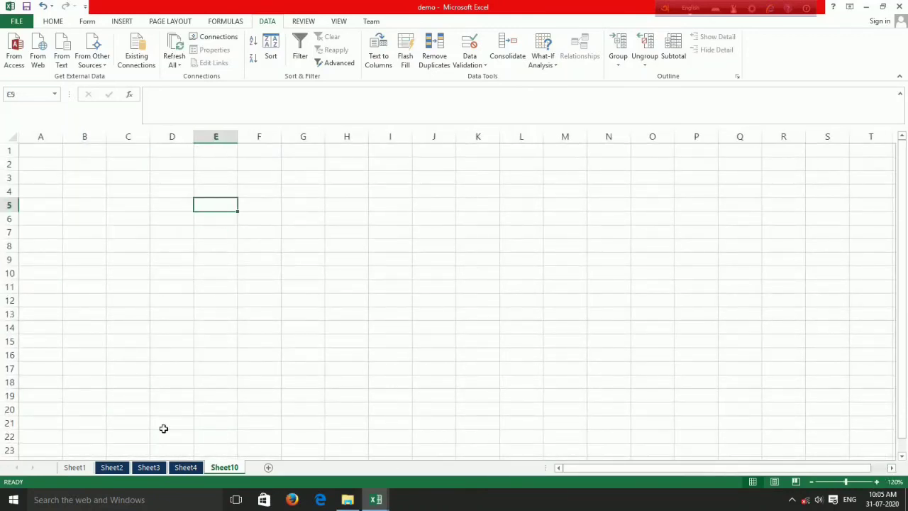
{"action": "left_click", "coordinate": [117, 468]}
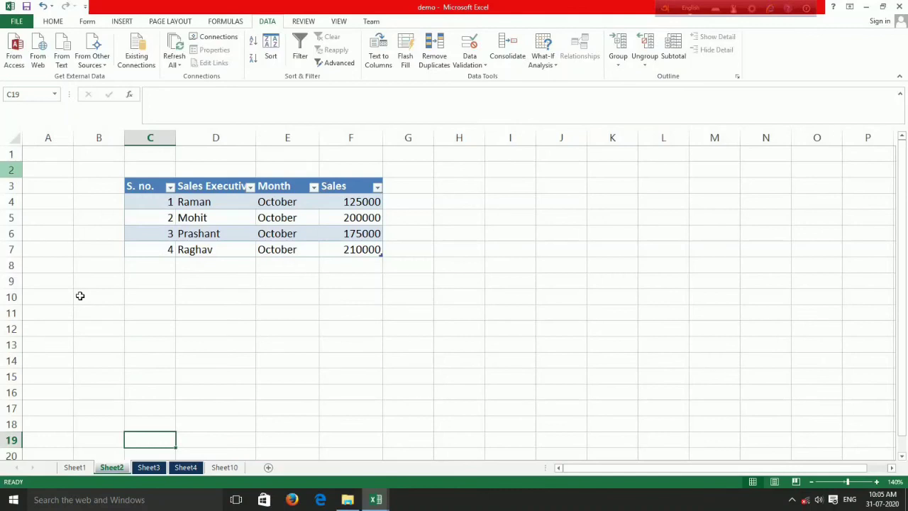